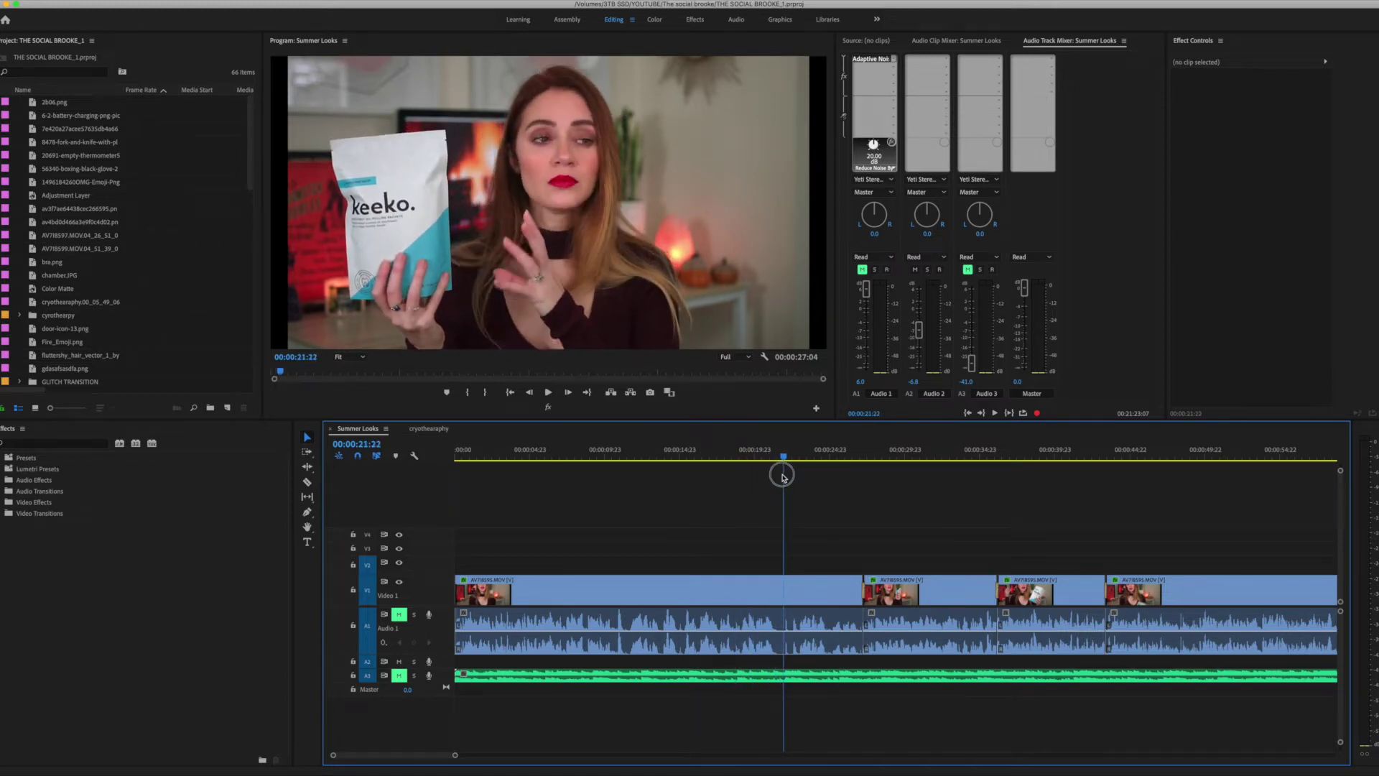
Step: Split the first video clip at 00:00:21:10, delete the piece after the cut, and undo both edits
left_click(803, 593)
key("c")
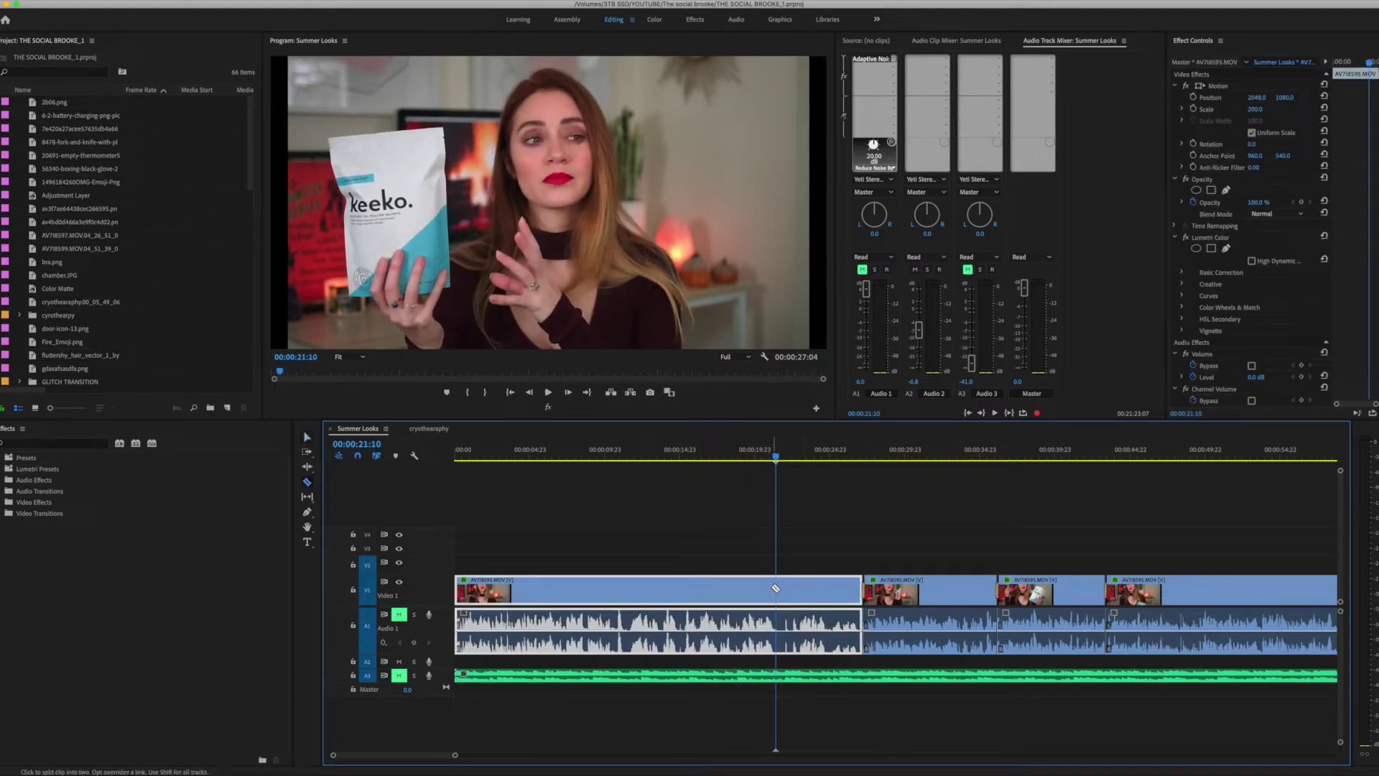
left_click(777, 587)
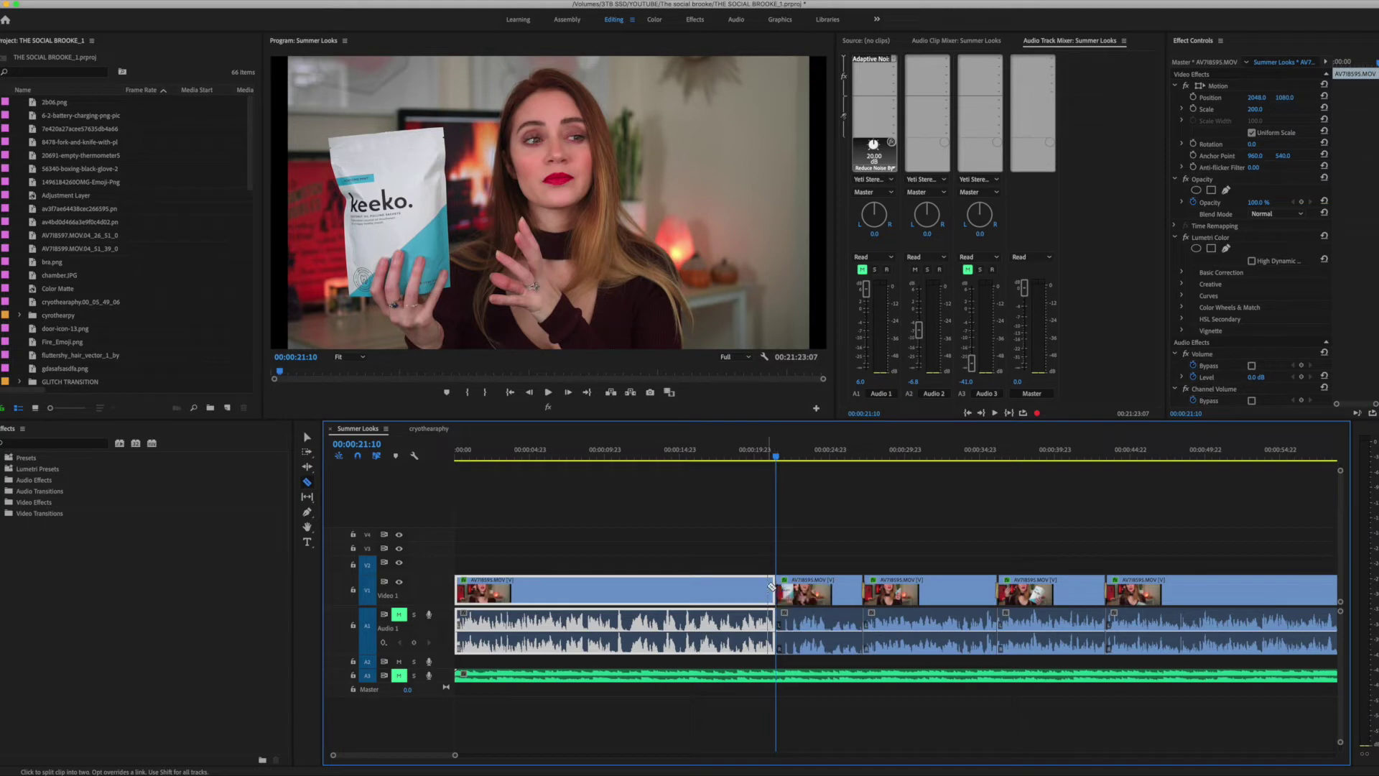
key("v")
left_click(797, 588)
key("Delete")
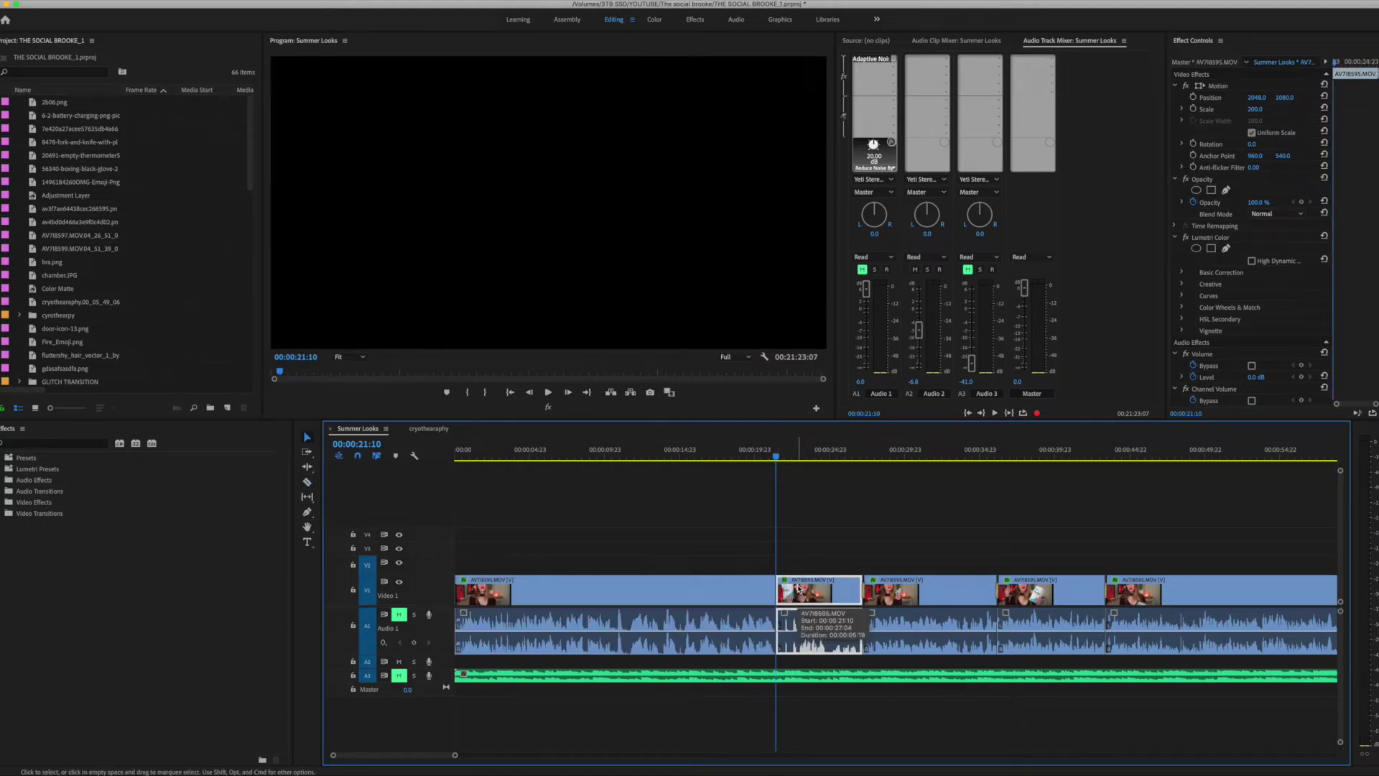
key("super+z")
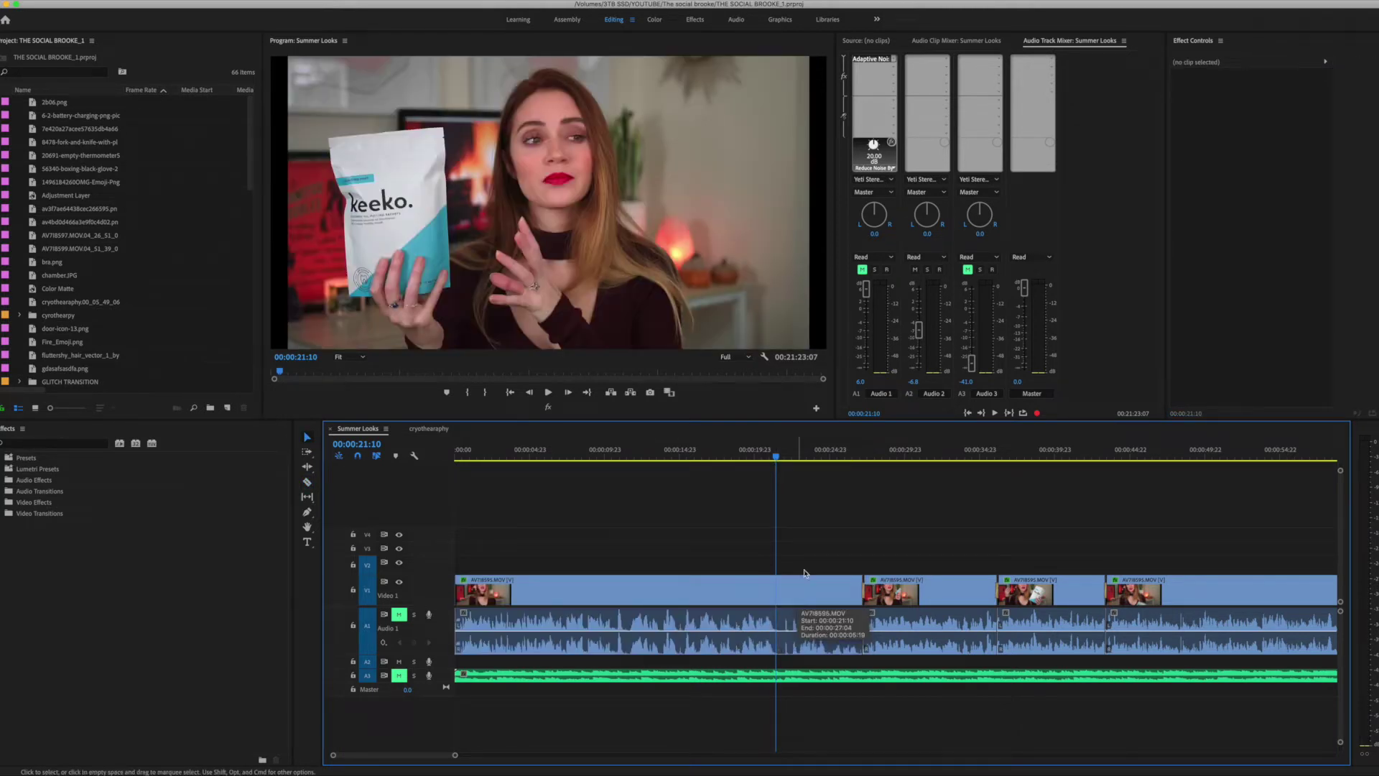
Step: Ripple-trim the end of the first clip to the playhead at about 00:00:21:07 and undo the trim
mouse_move(780, 464)
left_mouse_down()
mouse_move(764, 462)
mouse_move(777, 462)
left_mouse_up()
key("w")
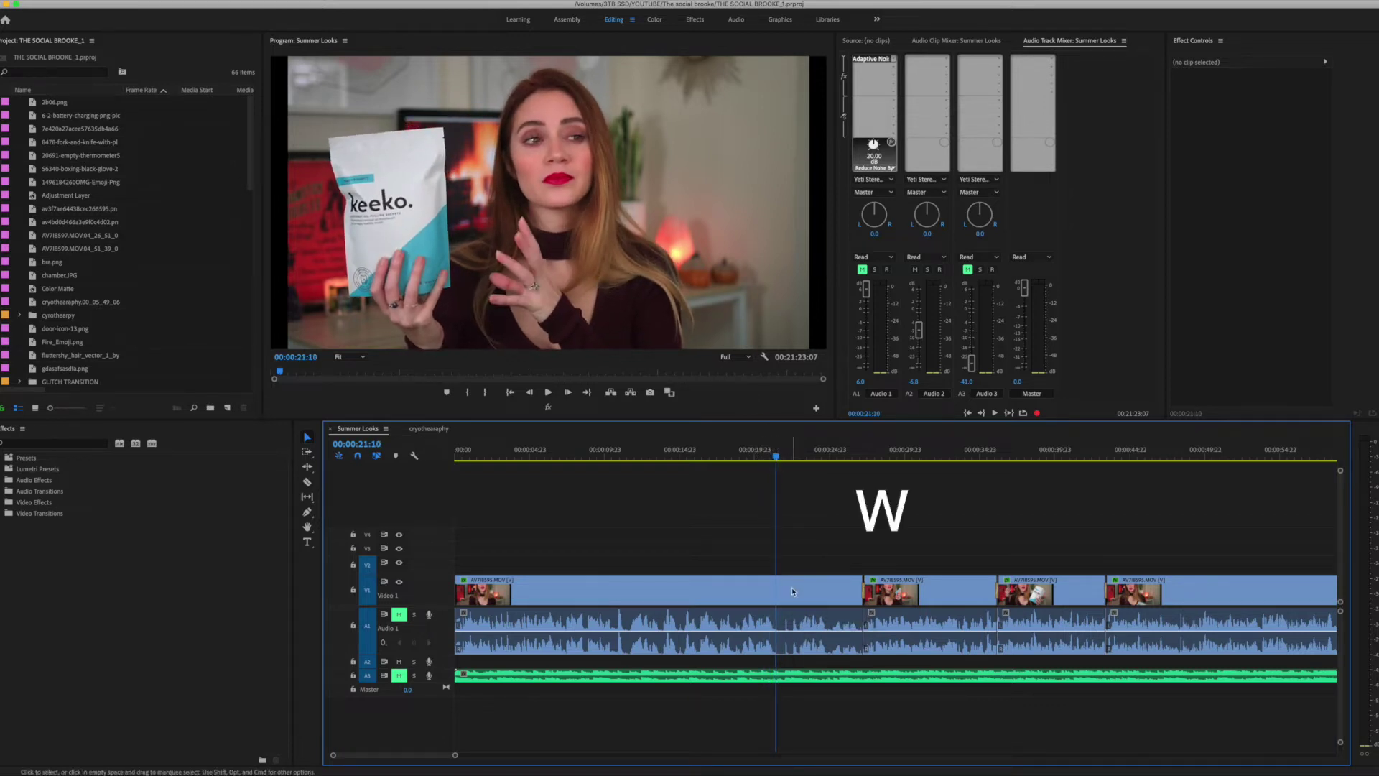
left_click(774, 460)
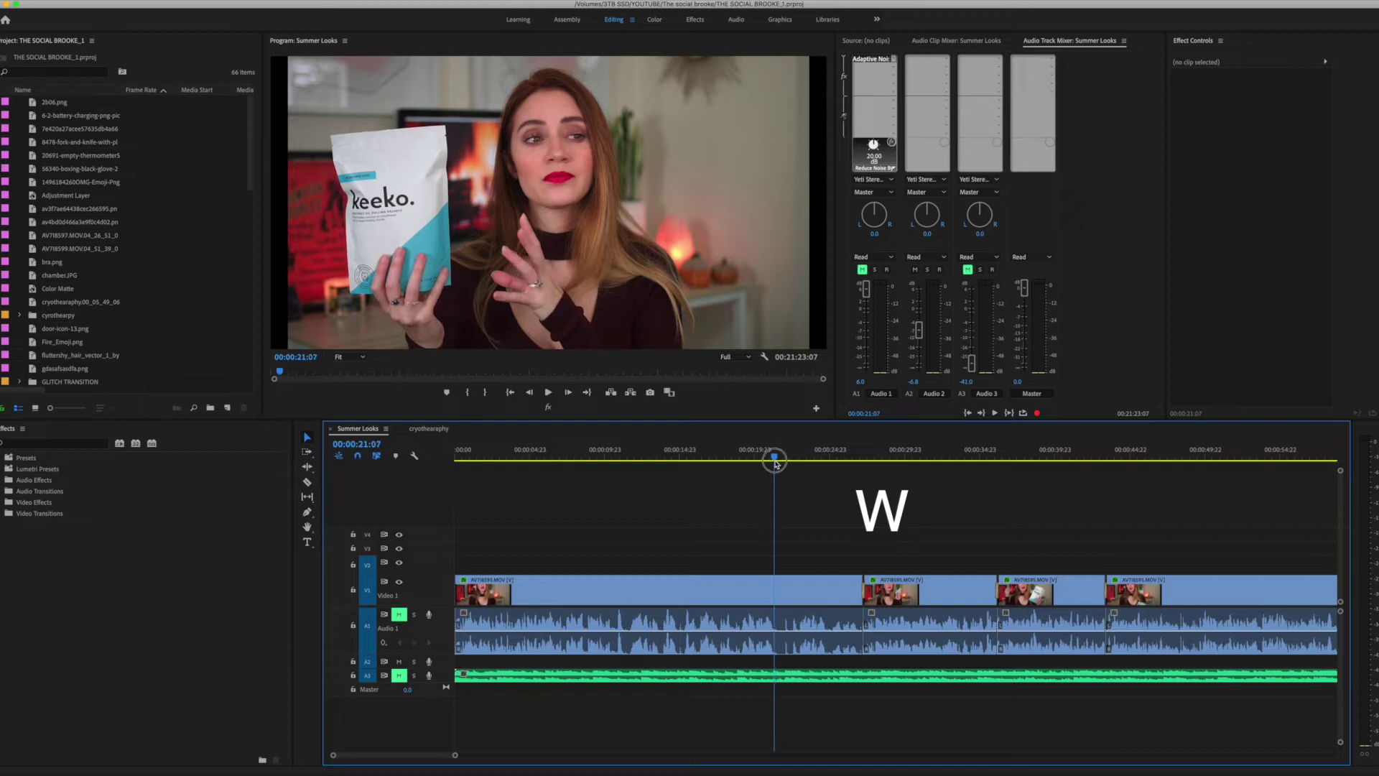
key("w")
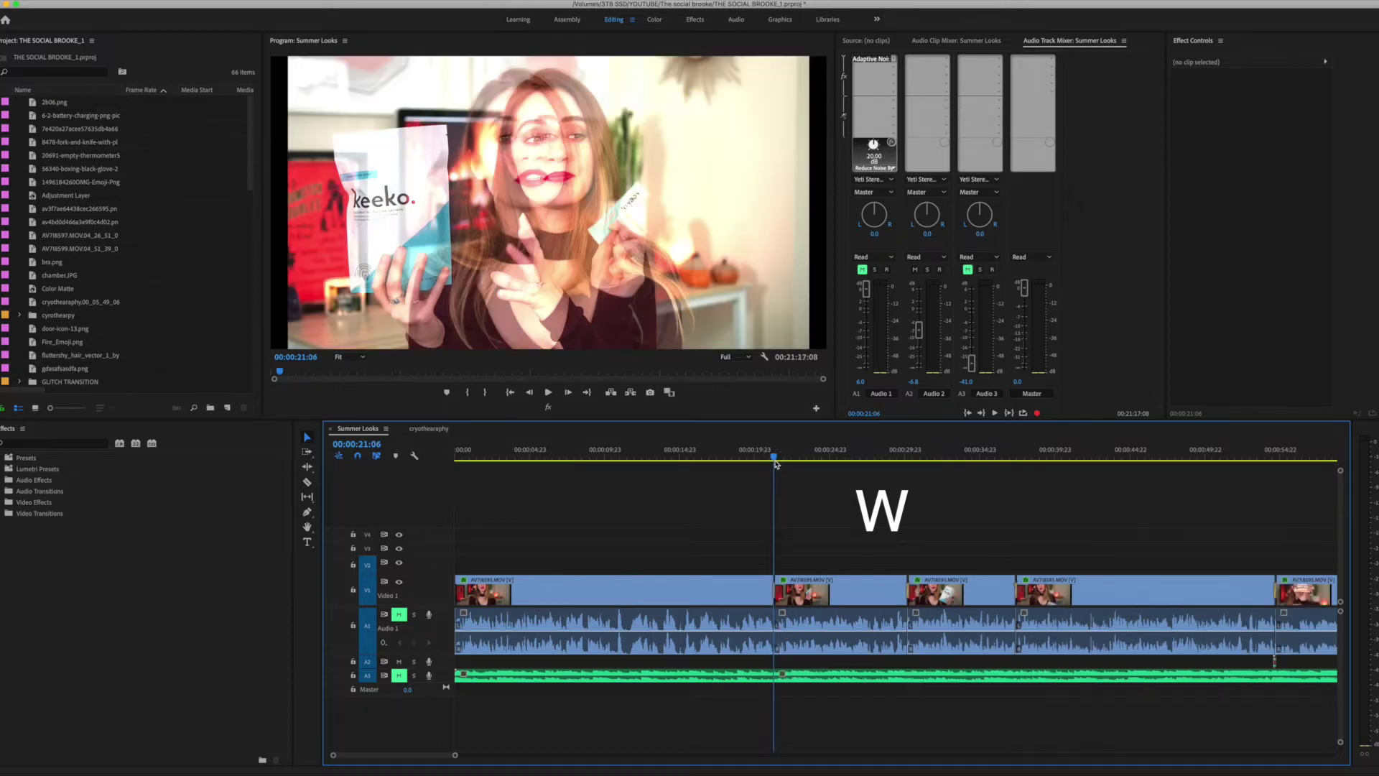
key("super+z")
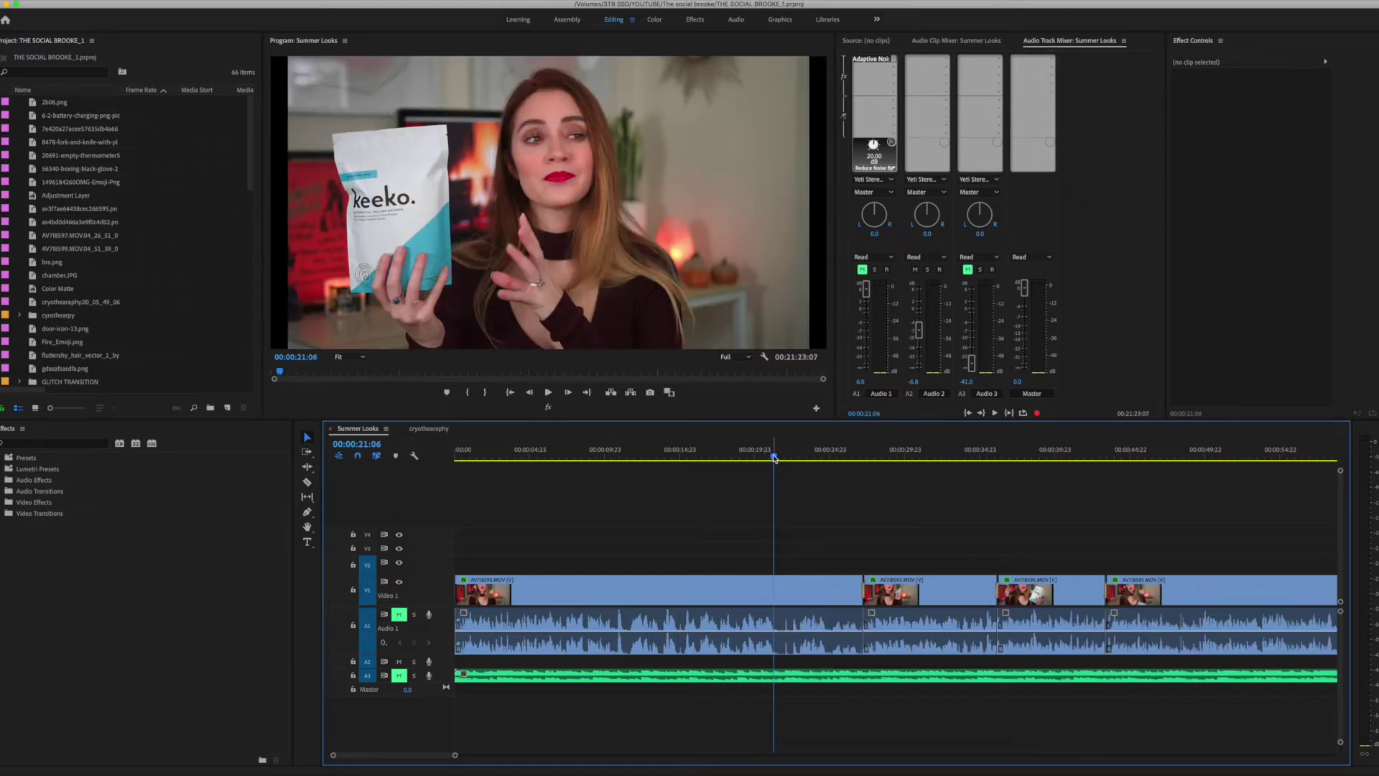
Step: Move the playhead earlier in the first clip and try ripple-trimming its start and its end to that point
left_click_drag(775, 457, 599, 459)
key("q")
key("w")
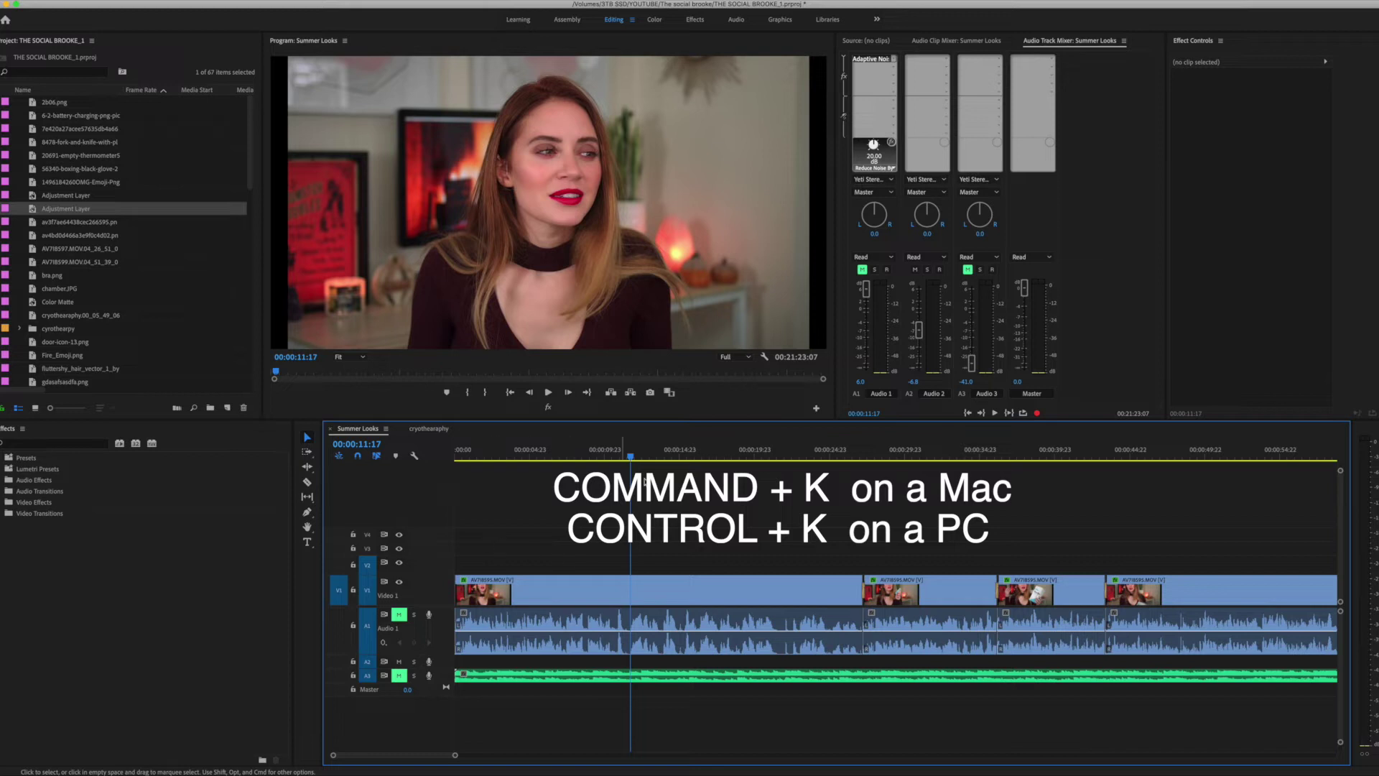
Step: Place the adjustment layer on the track directly above the first video clip, around the playhead
left_click(65, 207)
left_click_drag(522, 451, 685, 567)
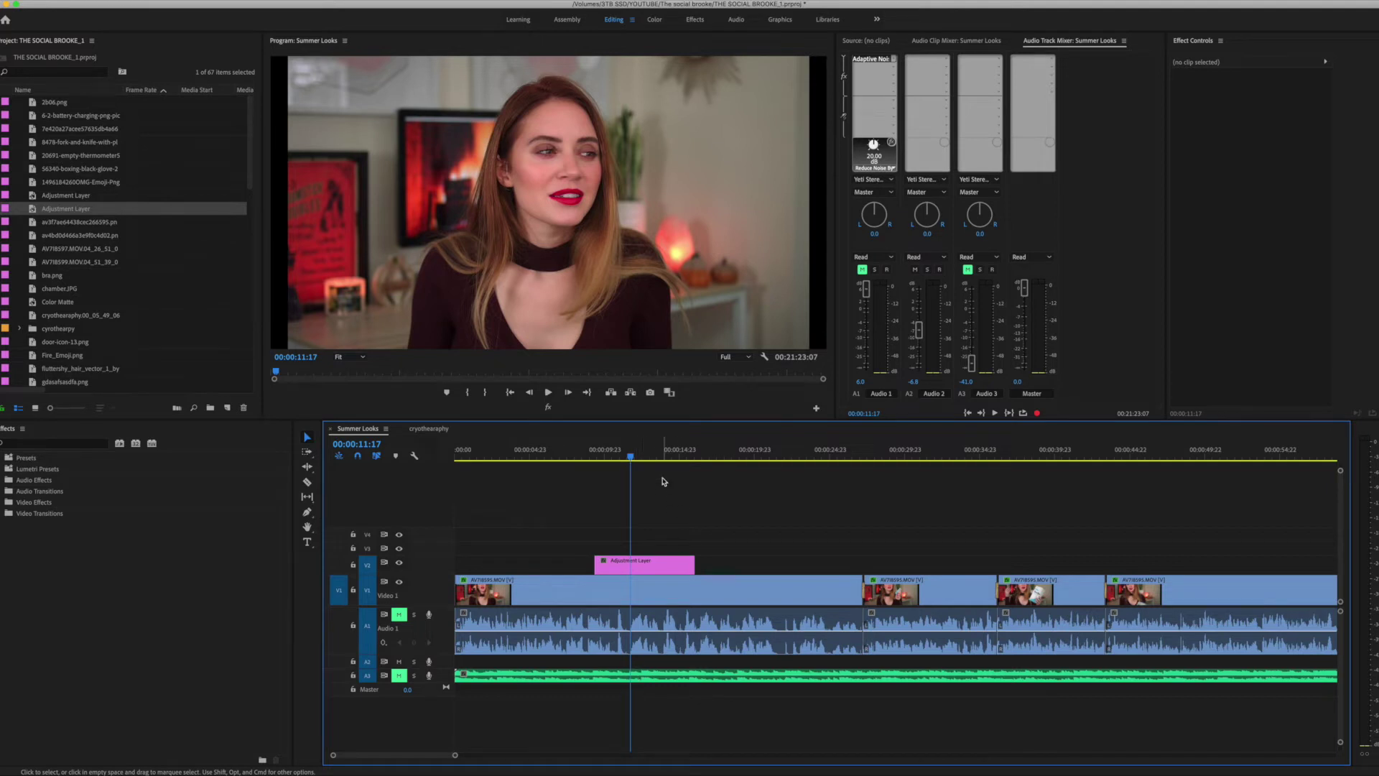
Step: Razor the adjustment layer and the first video clip separately at 00:00:11:17, and undo both cuts
mouse_move(642, 463)
left_mouse_down()
mouse_move(680, 462)
mouse_move(656, 471)
left_mouse_up()
key("c")
left_click(631, 564)
left_click(631, 590)
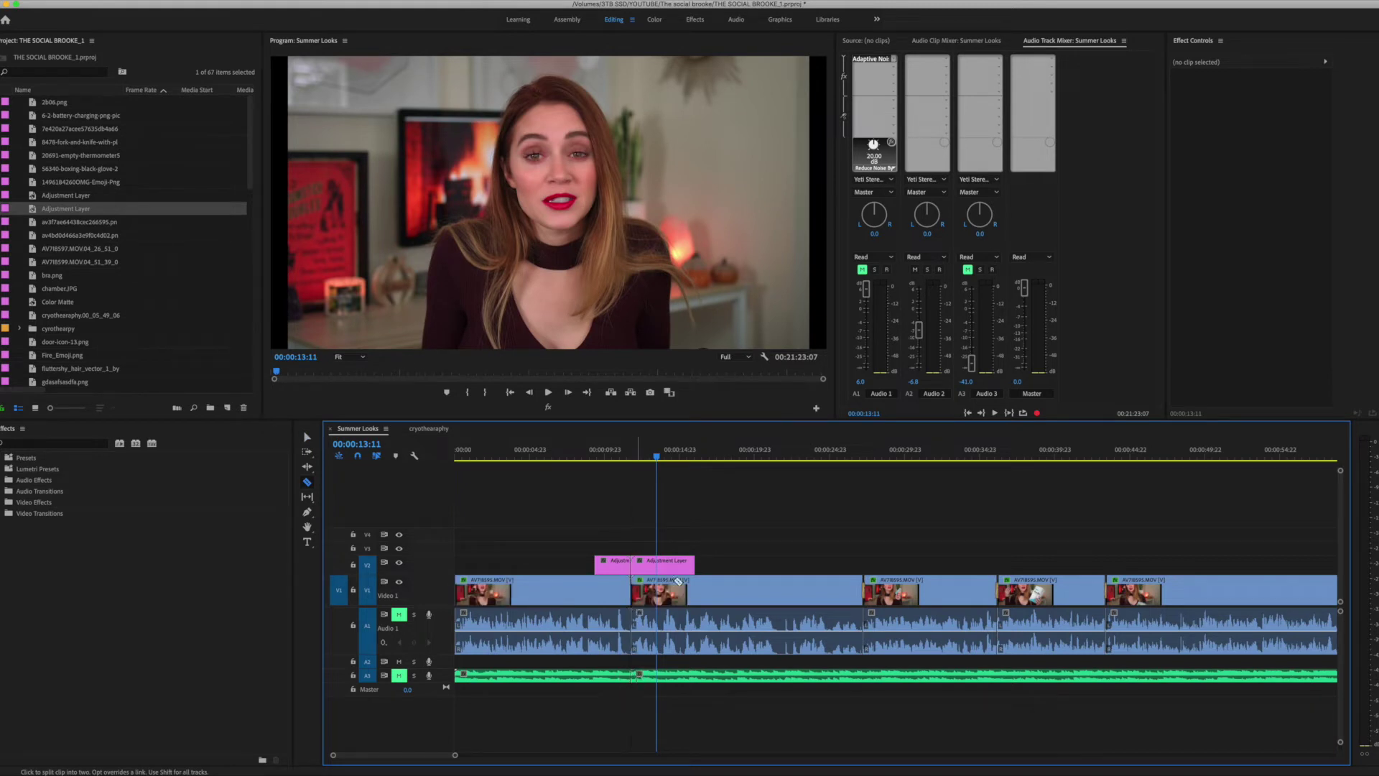
key("super+z")
key("super+z")
Step: Select the adjustment layer, first video clip and music together and cut them all at 00:00:13:11
key("v")
left_click_drag(629, 538, 655, 722)
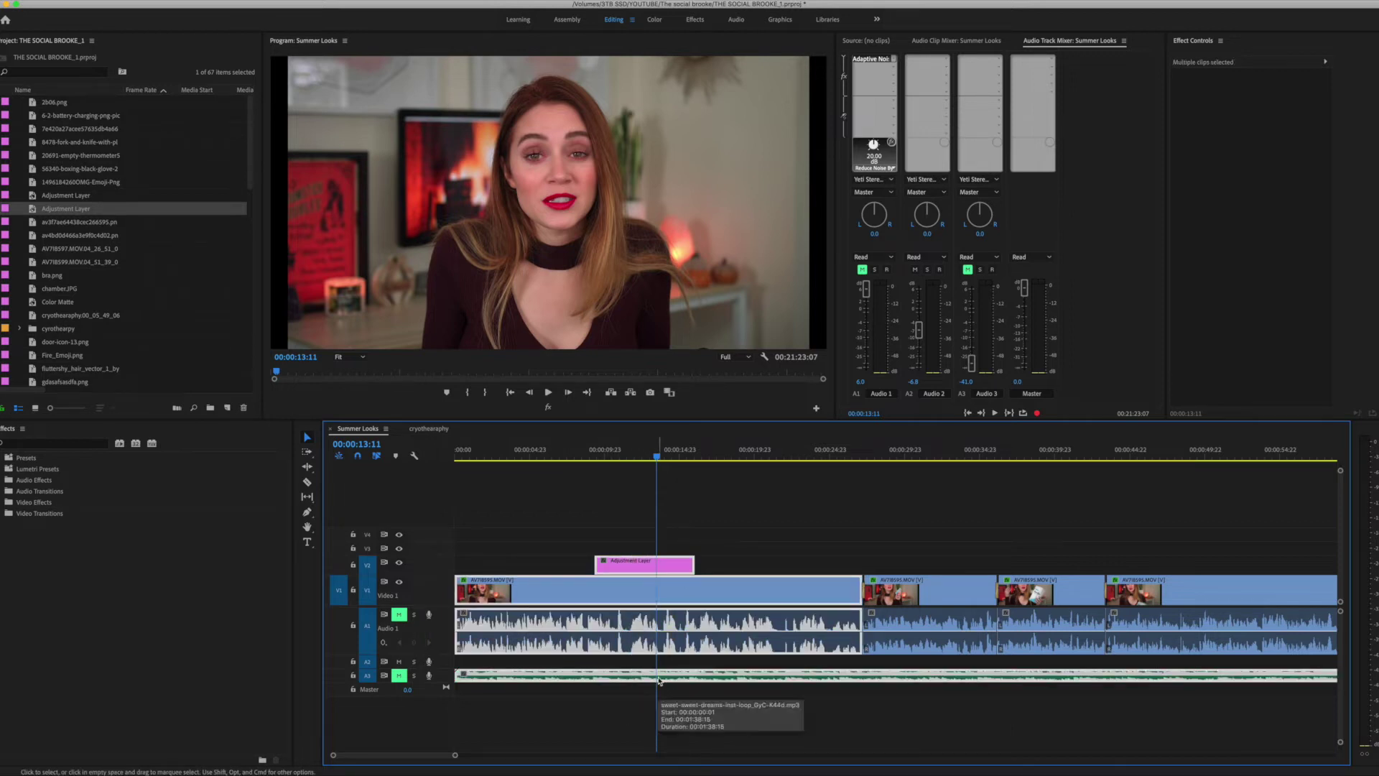
key("super+k")
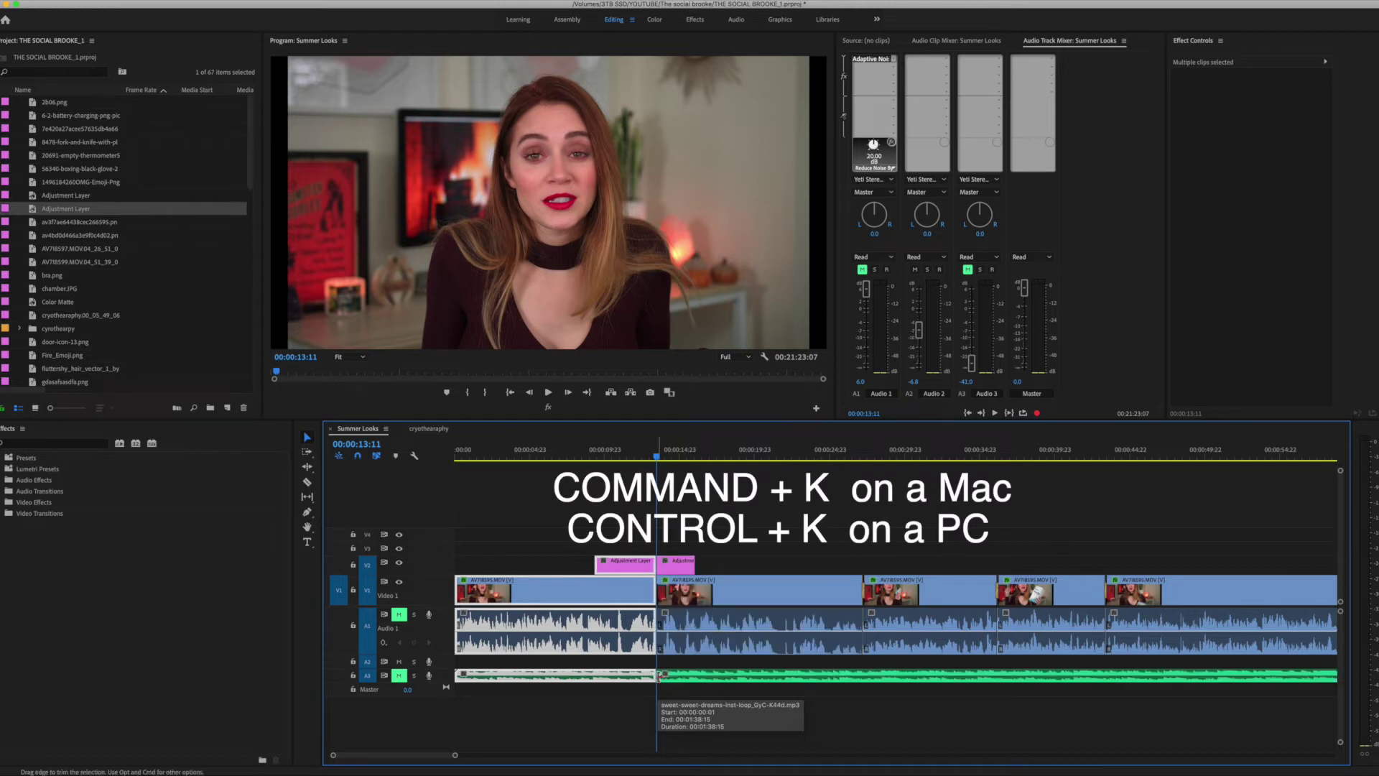
Step: Move the playhead to 00:00:15:04, select the stacked clips after the cut, and try to ripple delete them
left_click_drag(657, 457, 681, 461)
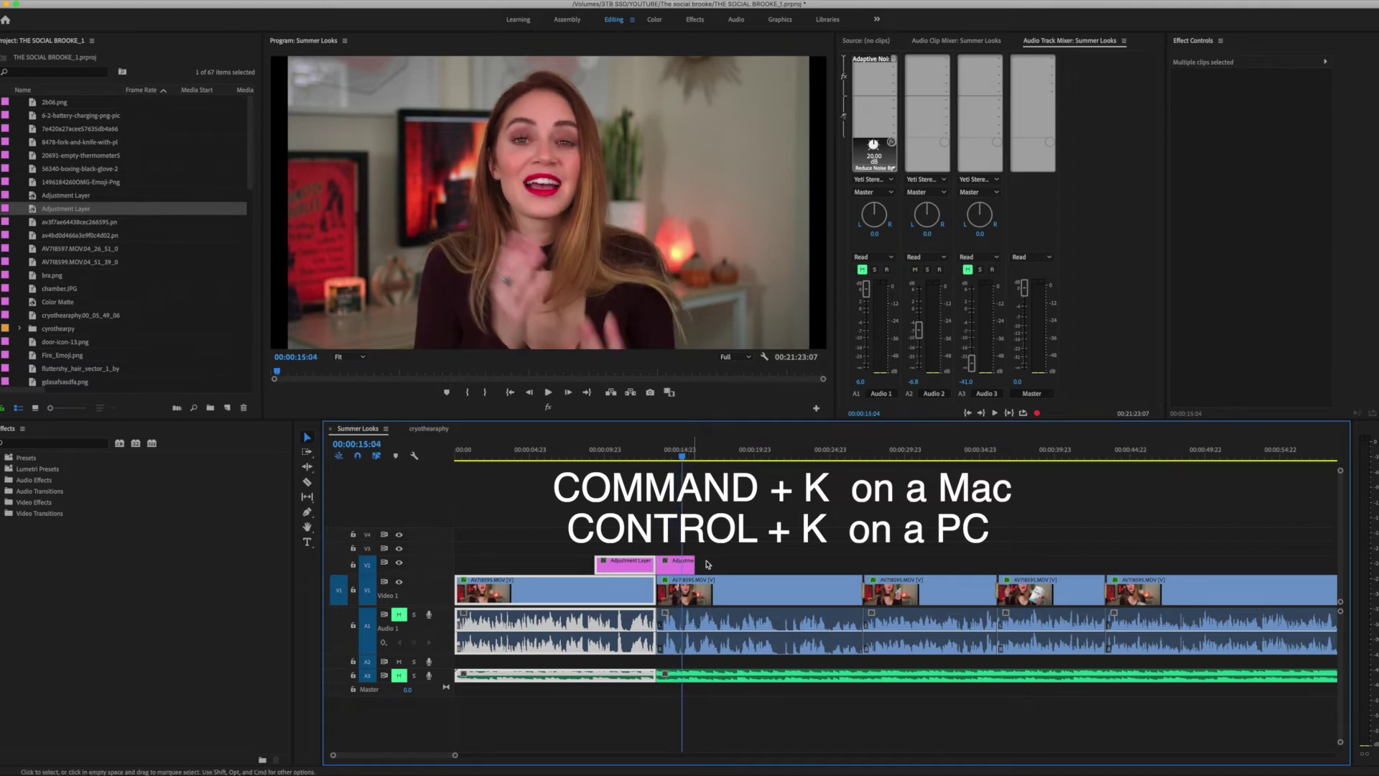
left_click_drag(712, 544, 694, 682)
key("shift+Delete")
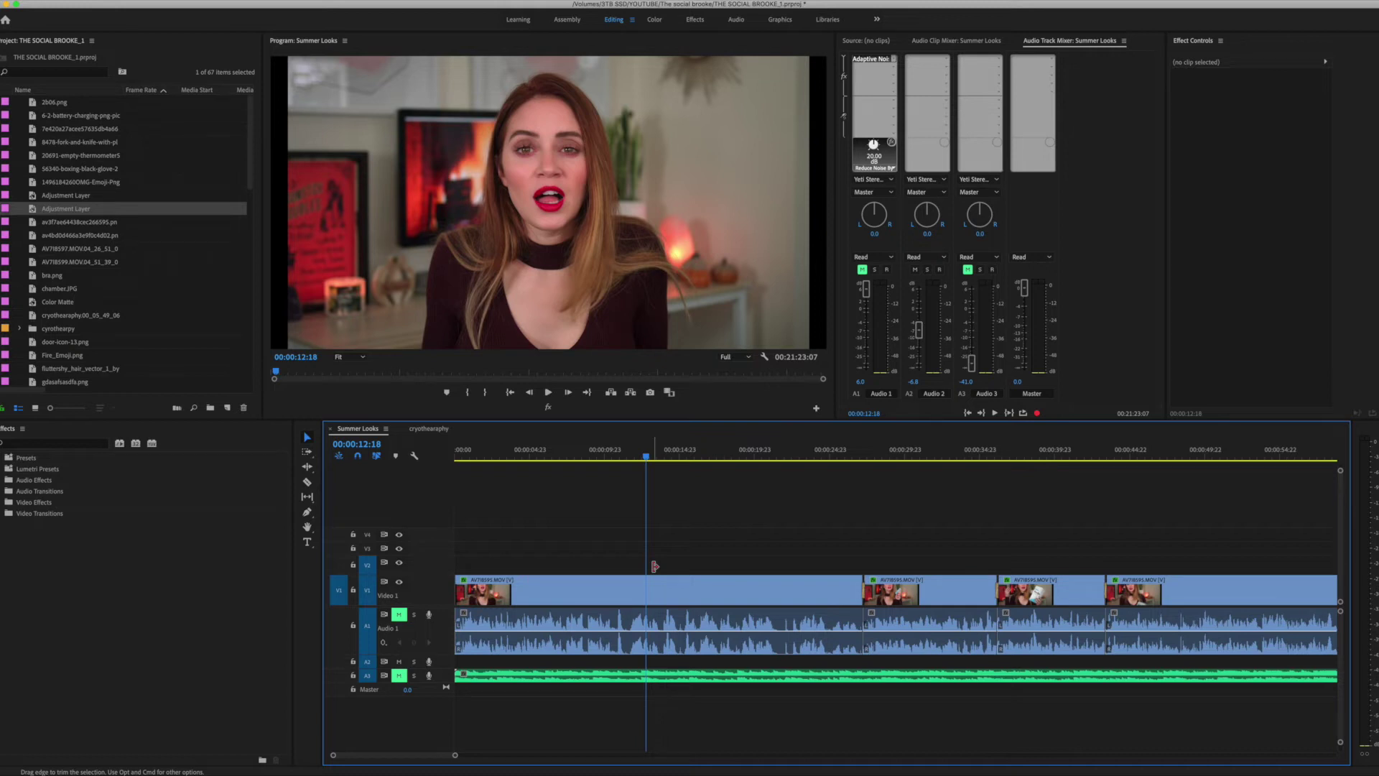
Step: Select the first video clip, move the playhead to 00:00:23:09, and try to duplicate the clip on the timeline
left_click(634, 597)
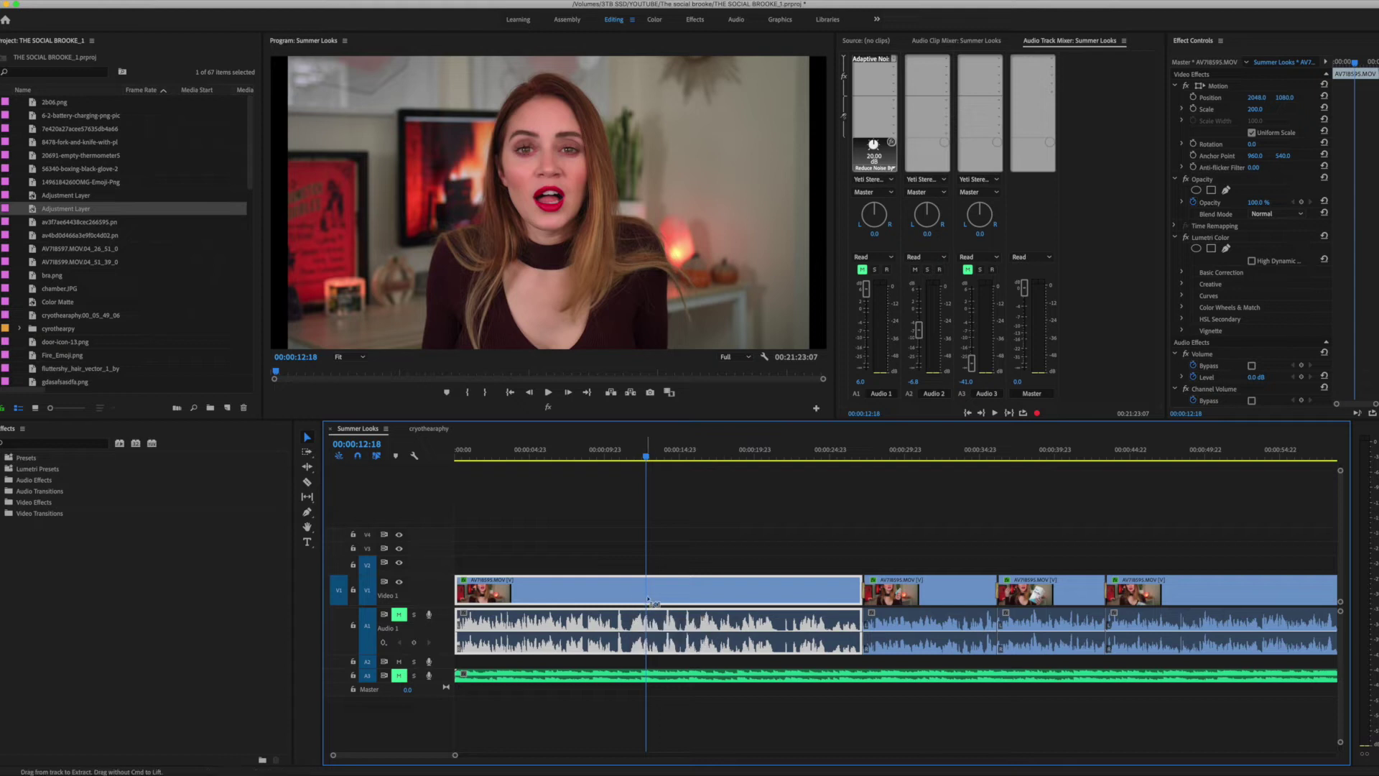
mouse_move(811, 462)
left_mouse_down()
mouse_move(872, 462)
mouse_move(807, 461)
left_mouse_up()
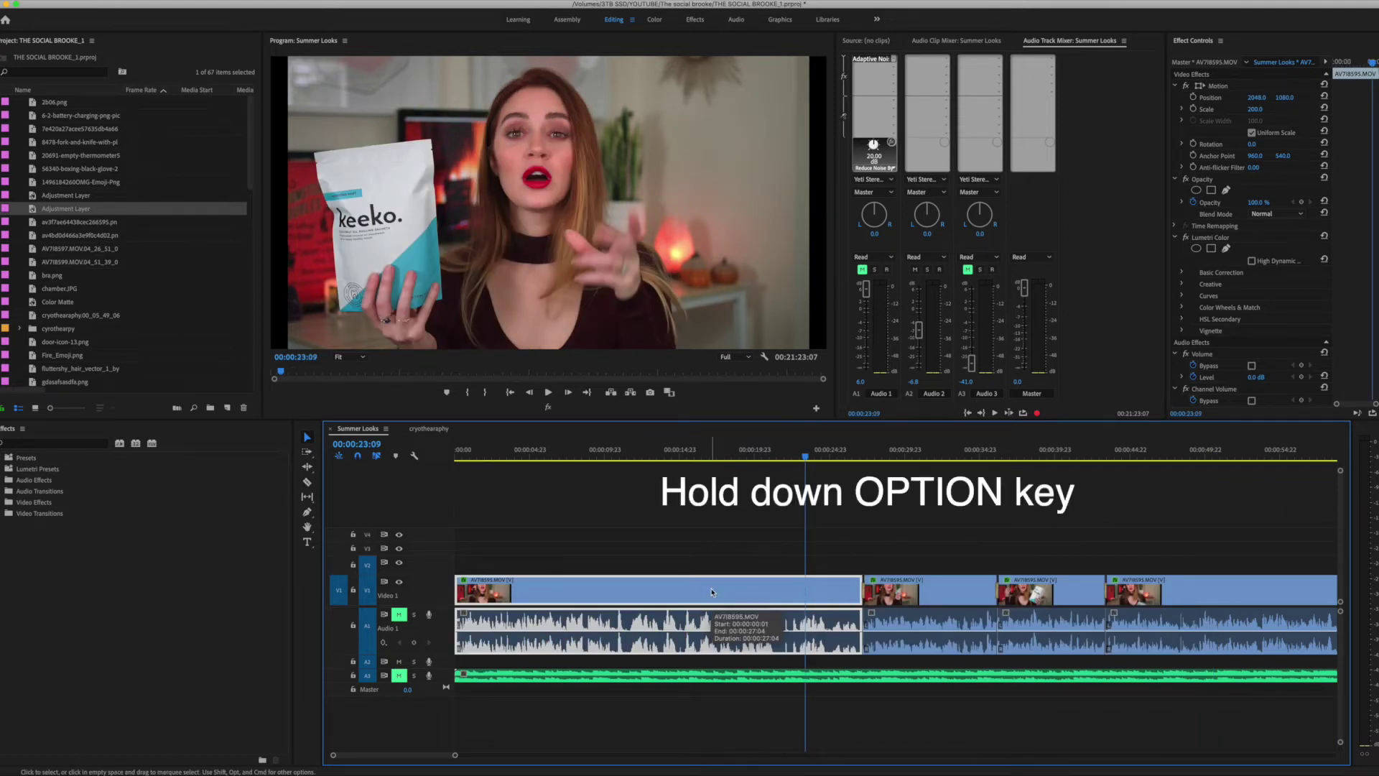
mouse_move(711, 592)
left_mouse_down()
mouse_move(714, 535)
mouse_move(1041, 563)
mouse_move(884, 551)
mouse_move(701, 577)
left_mouse_up()
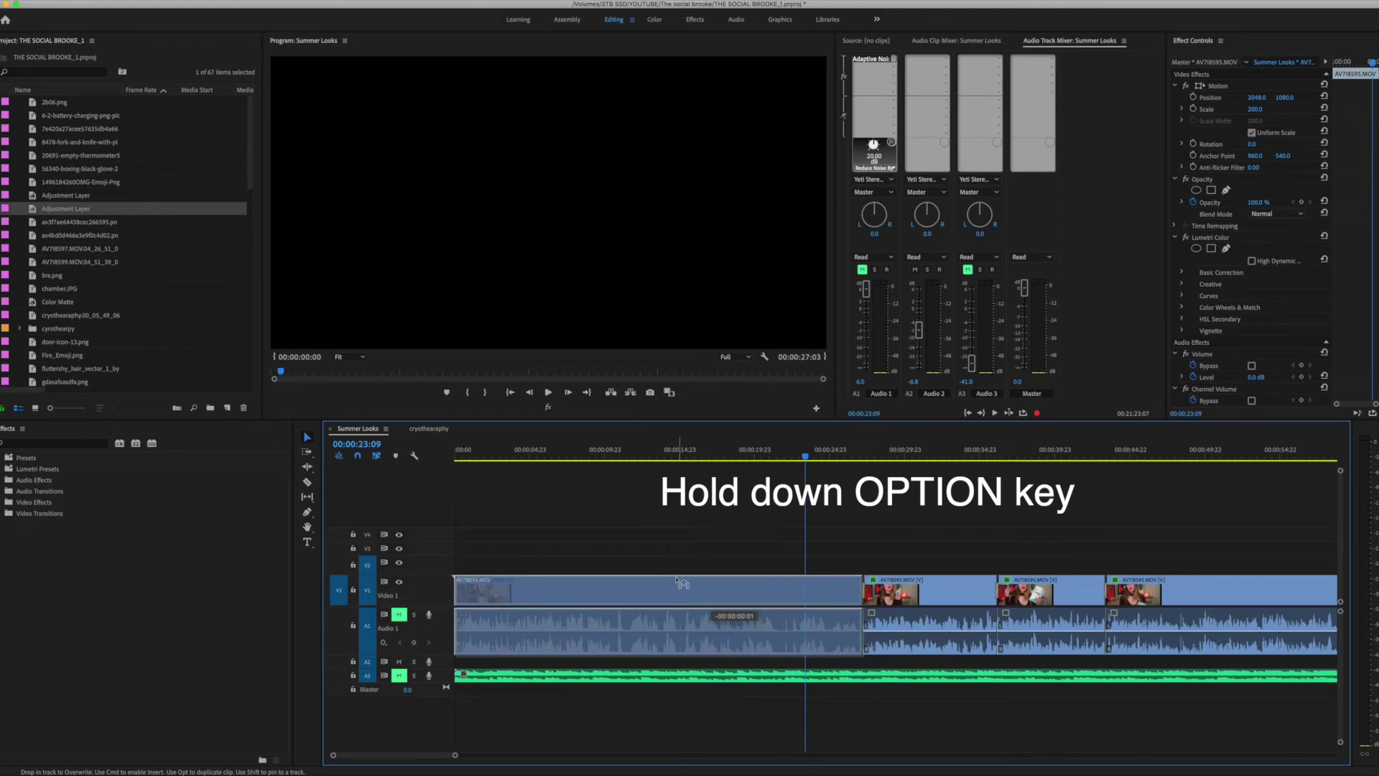
Step: Duplicate the music clip from track A3 onto a new audio track A4 directly below it
left_click(718, 676)
left_click_drag(719, 686, 723, 708, "alt")
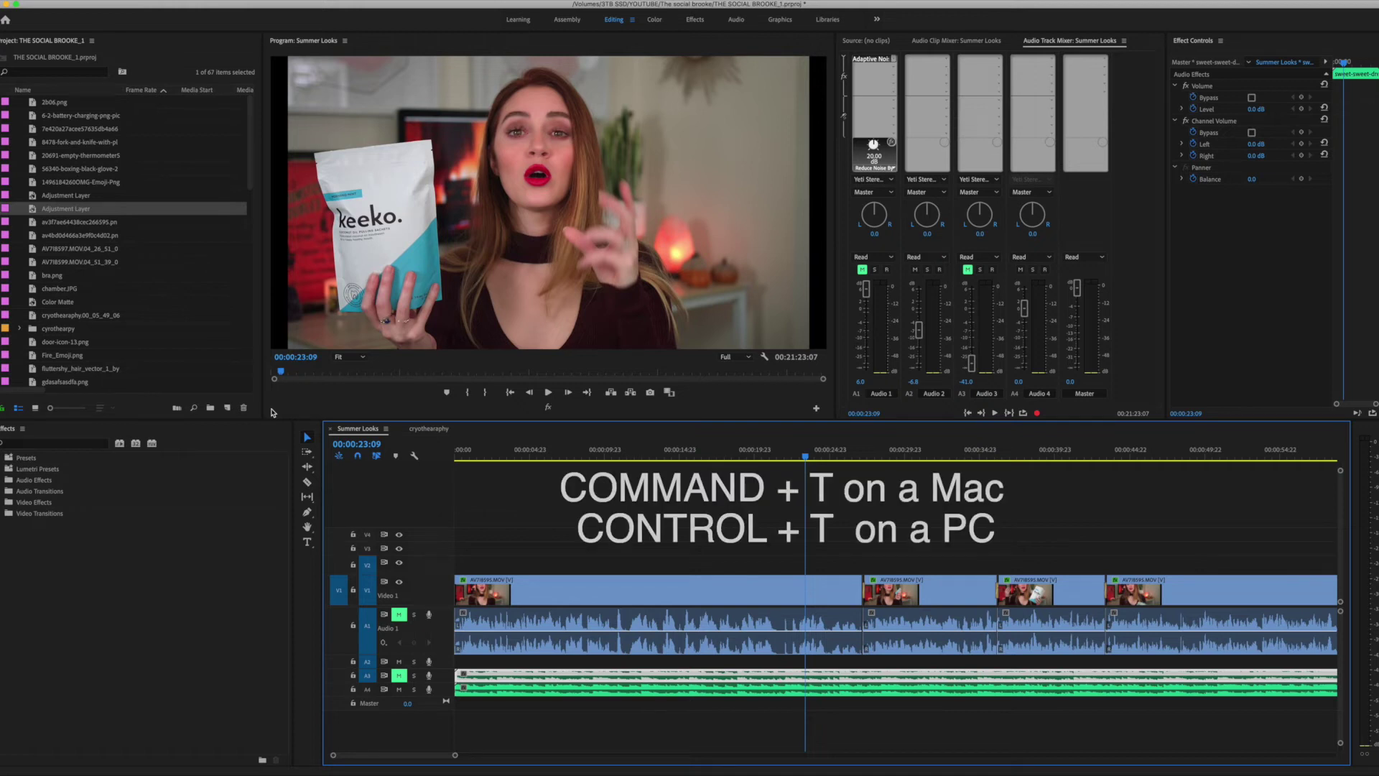
Step: Add a text layer above the first clip at 00:00:23:09 and open its text for editing
key("super+t")
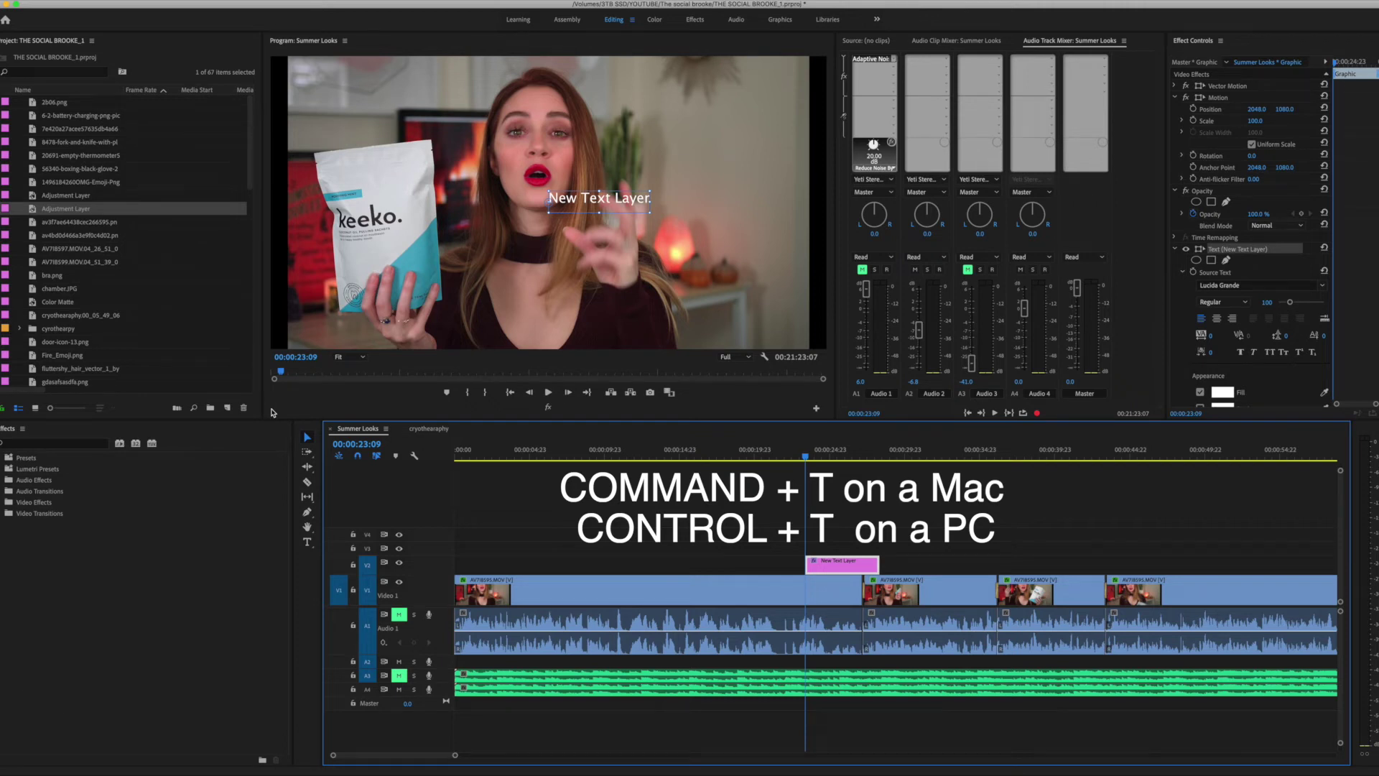
left_click(624, 203)
double_click(624, 201)
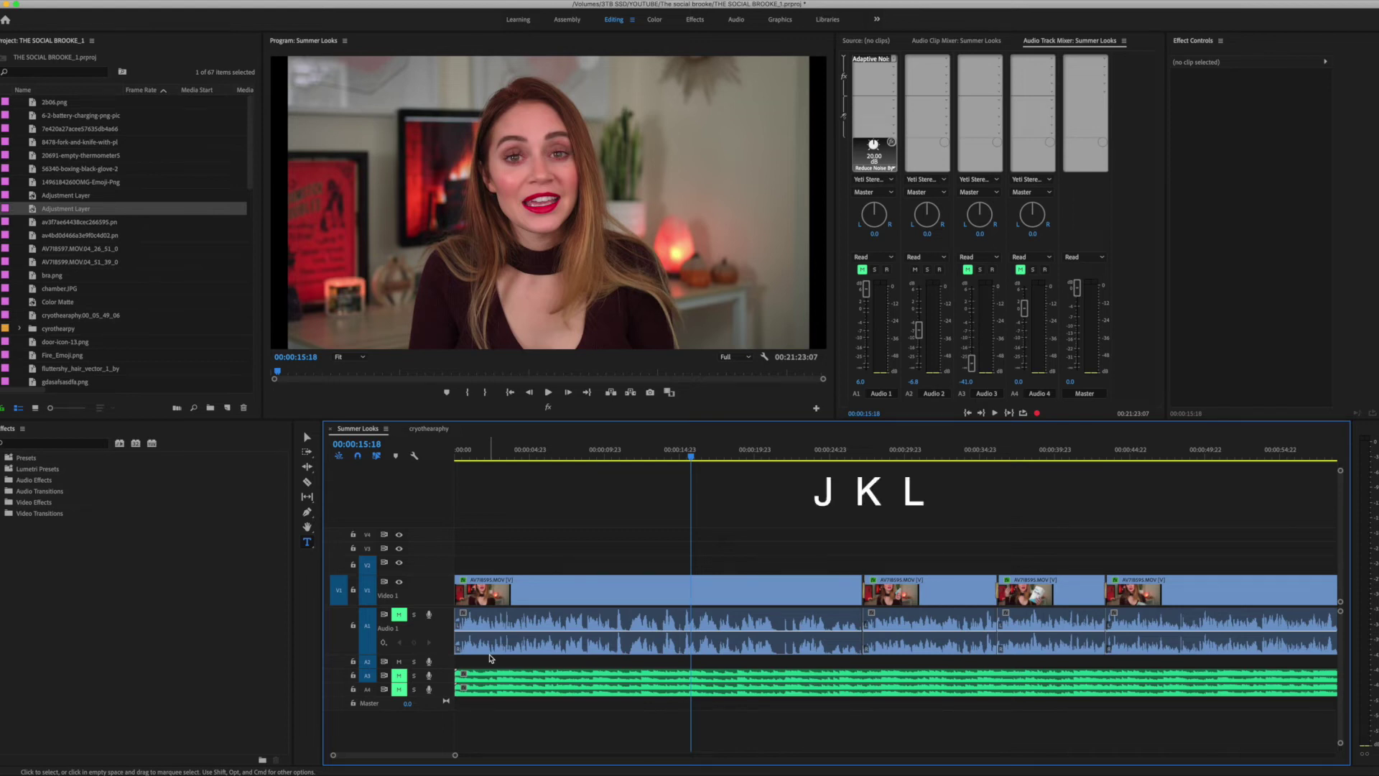
Step: Unmute audio track A1, play the sequence from the beginning, speed up the playback and stop near 00:00:27:01
key("Home")
left_click(401, 615)
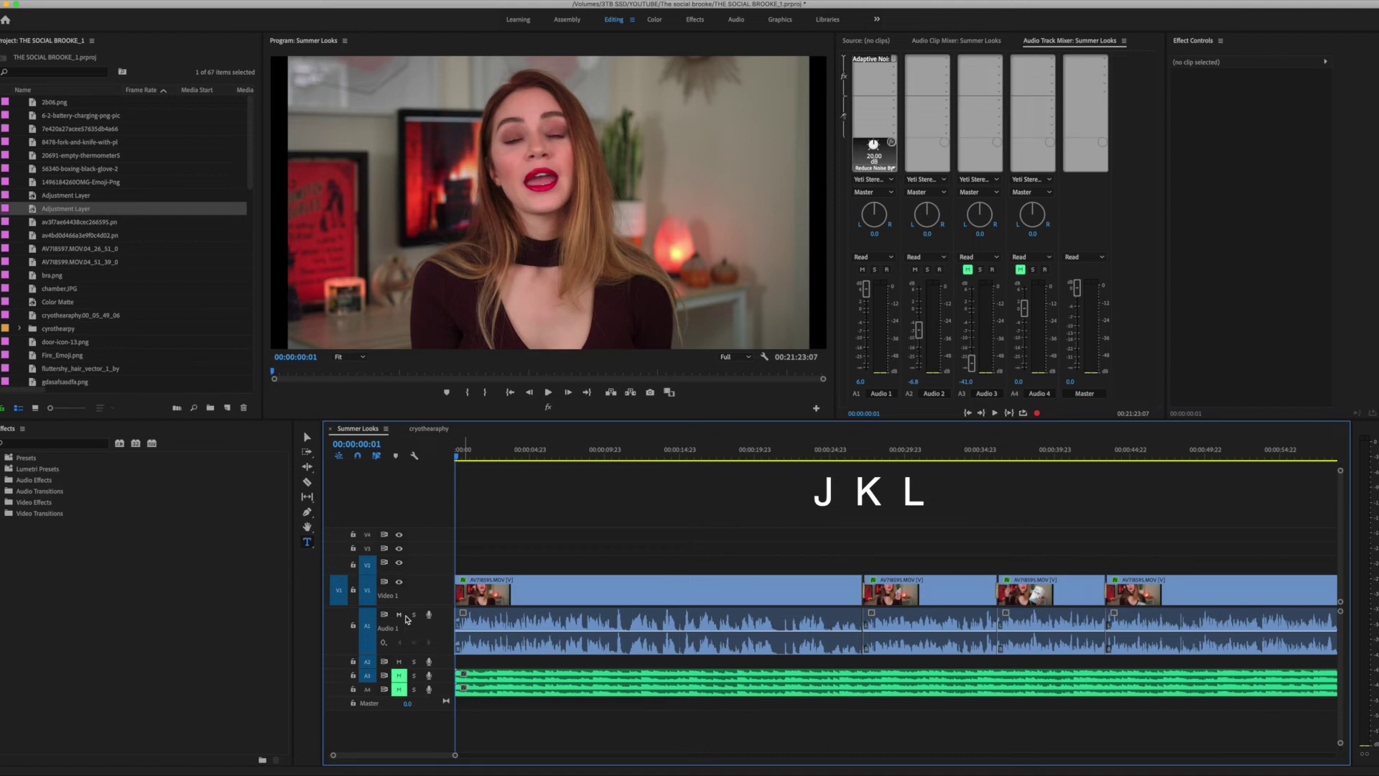
key("l")
key("XF86AudioRaiseVolume")
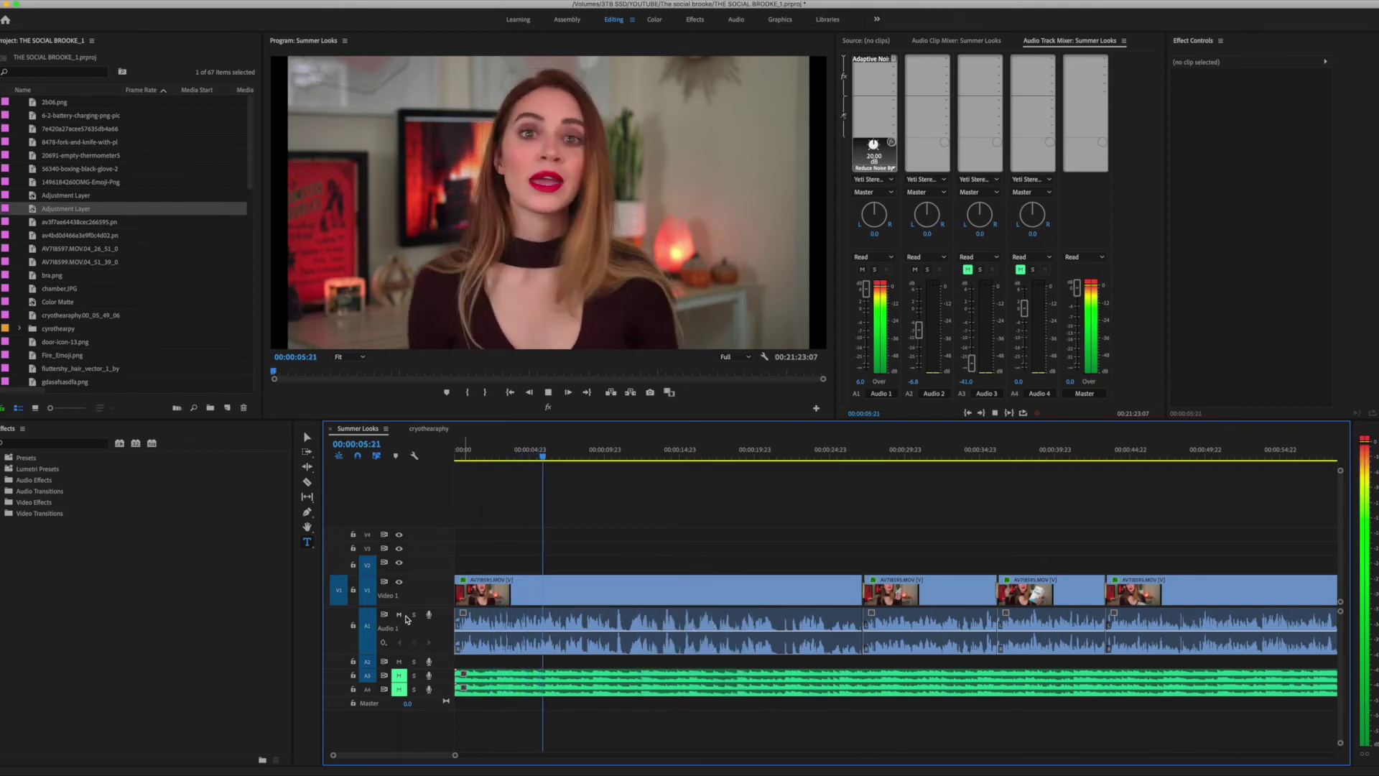
key("l")
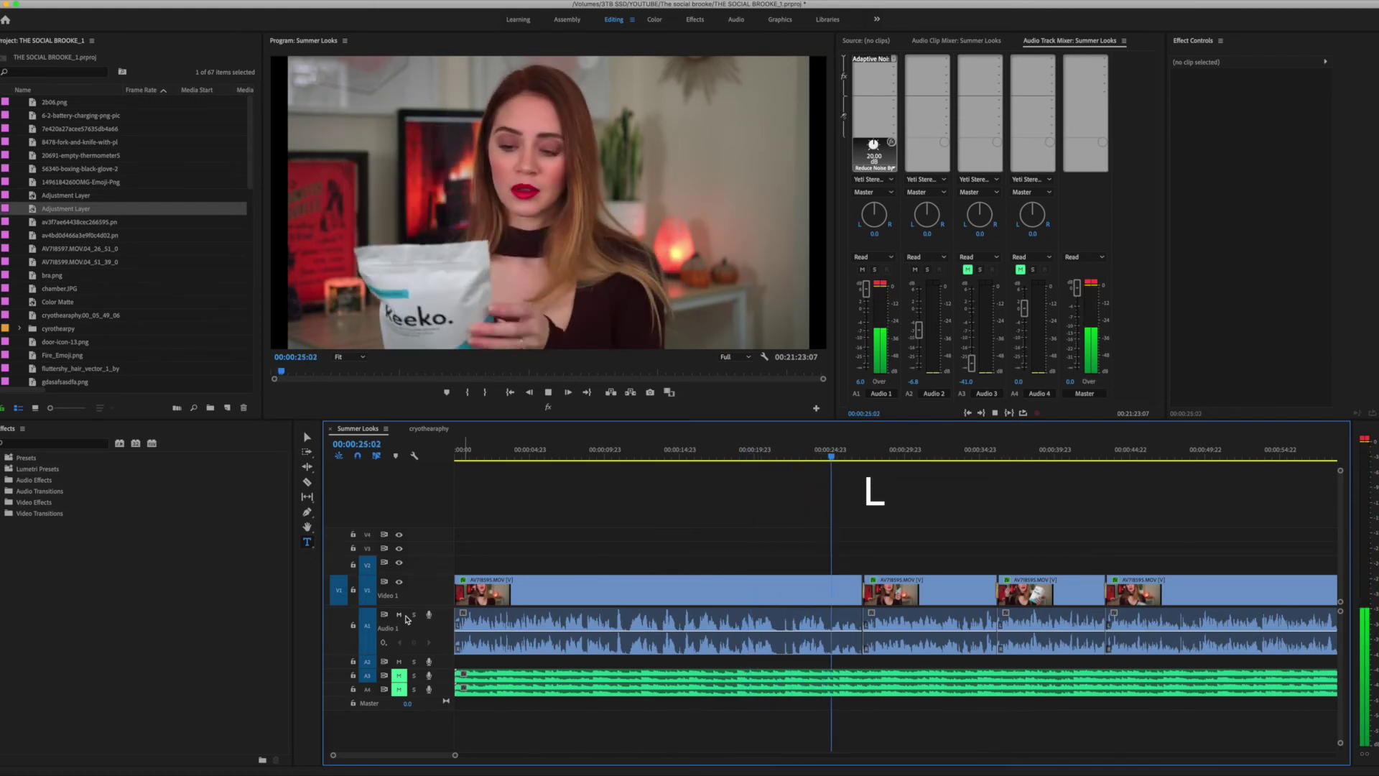
key("space")
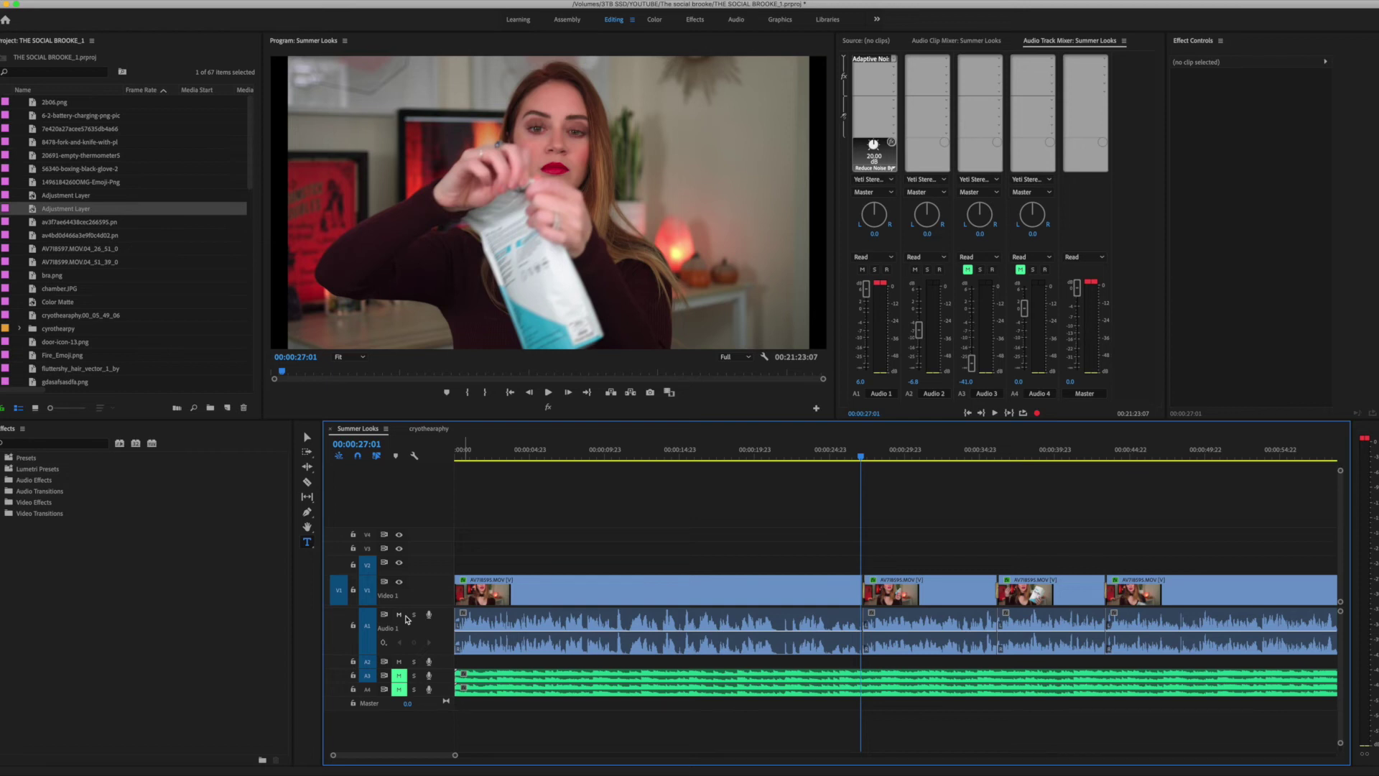
Step: Fast-forward the sequence at multiplied speed and stop playback at about 00:00:46
key("l")
key("l")
key("l")
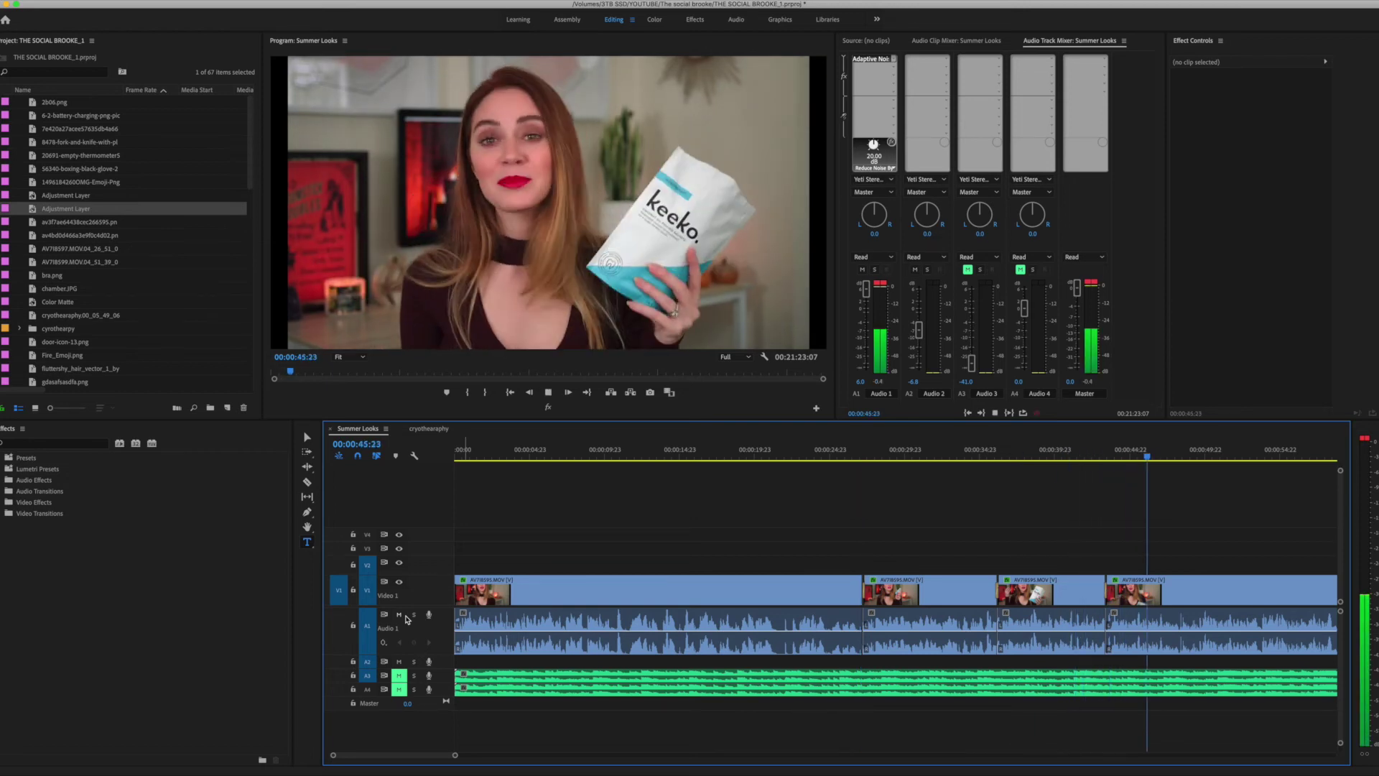
key("space")
Step: Play the sequence in reverse at increasing speed and stop near 00:00:30:16
key("j")
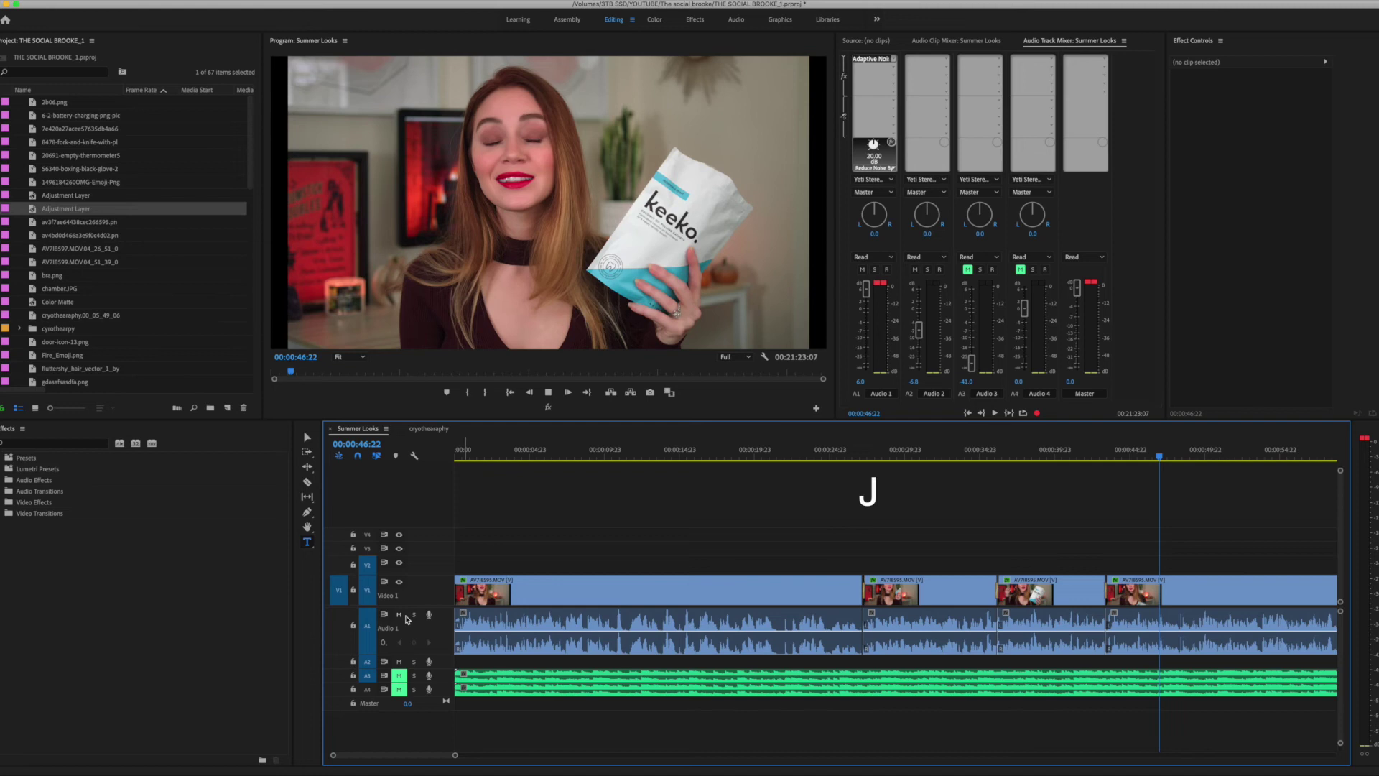
key("j")
key("j")
key("j")
key("k")
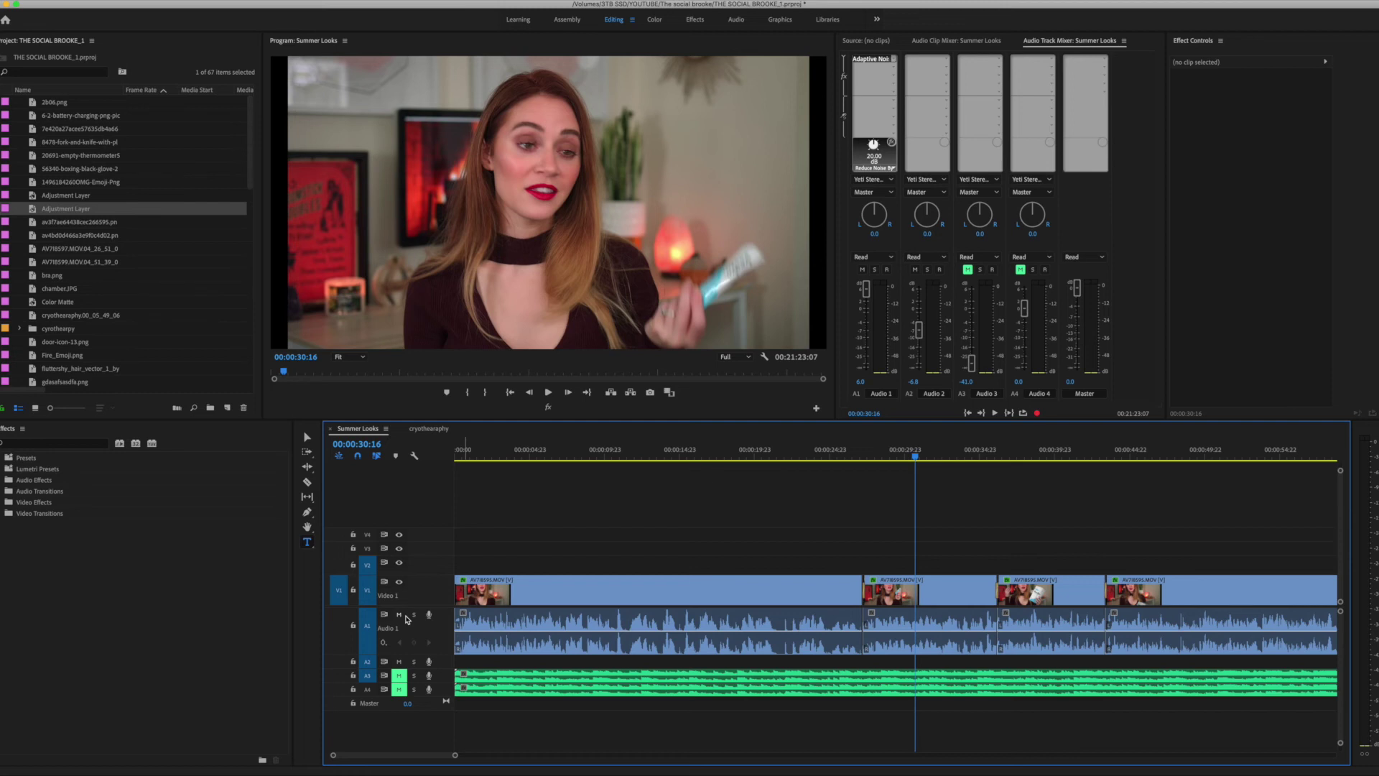
Step: Delete the second clip on Video 1 together with its linked audio, leaving its gap open
left_click(515, 501)
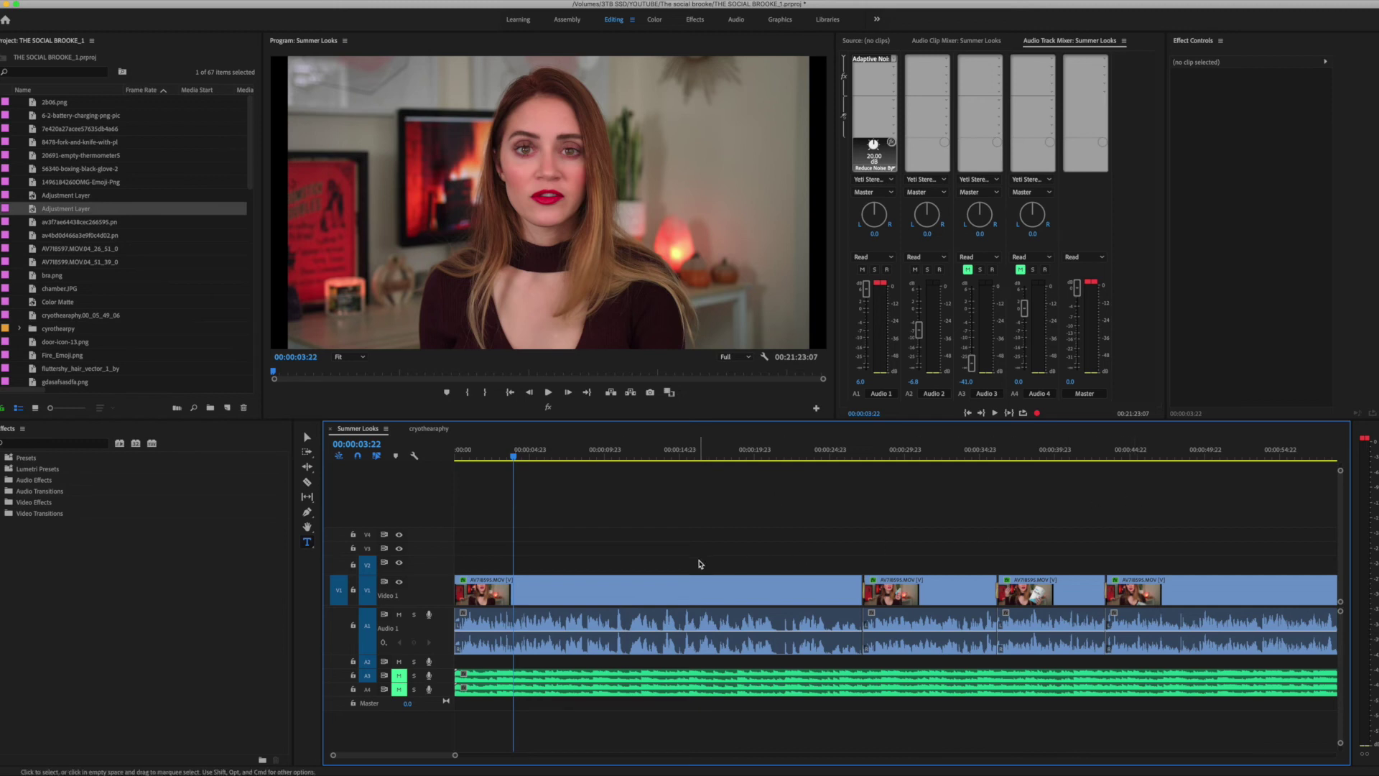
left_click(951, 599)
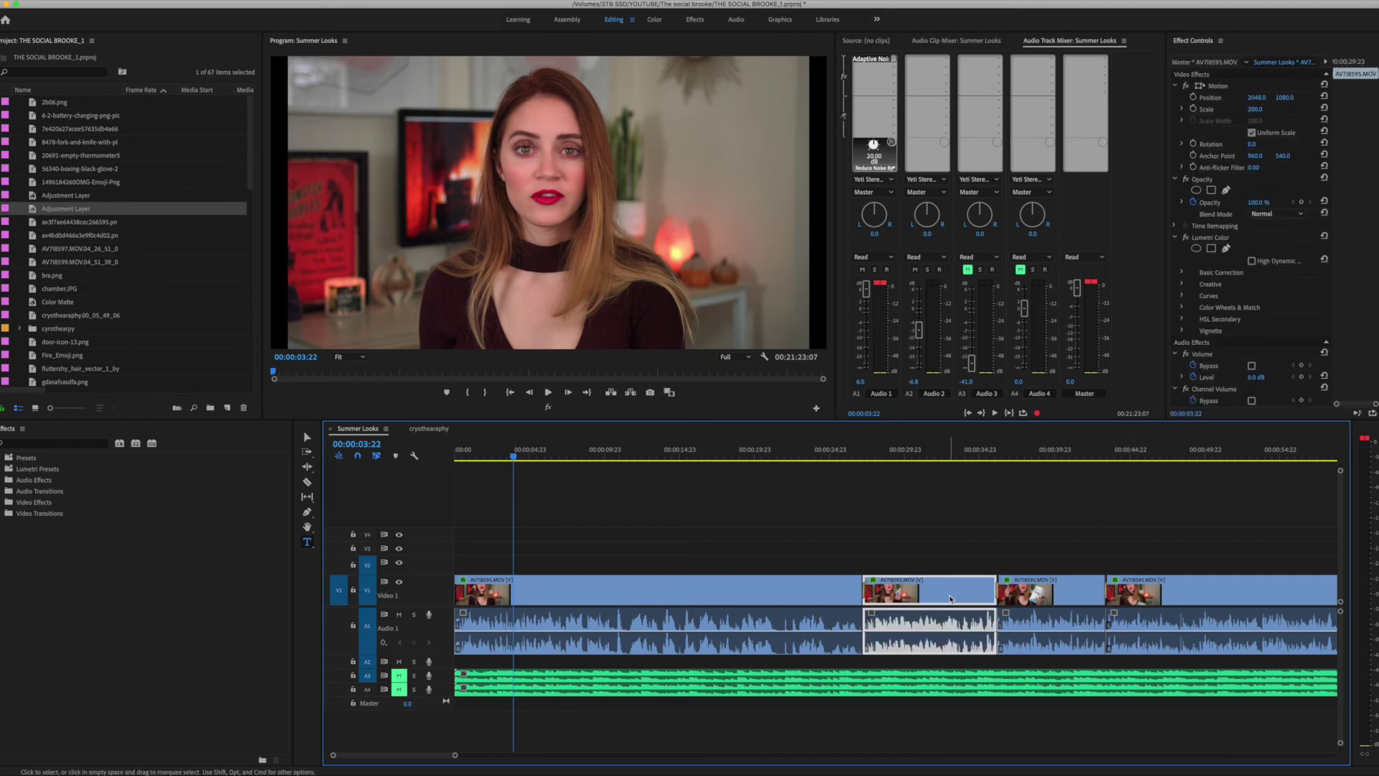
key("Delete")
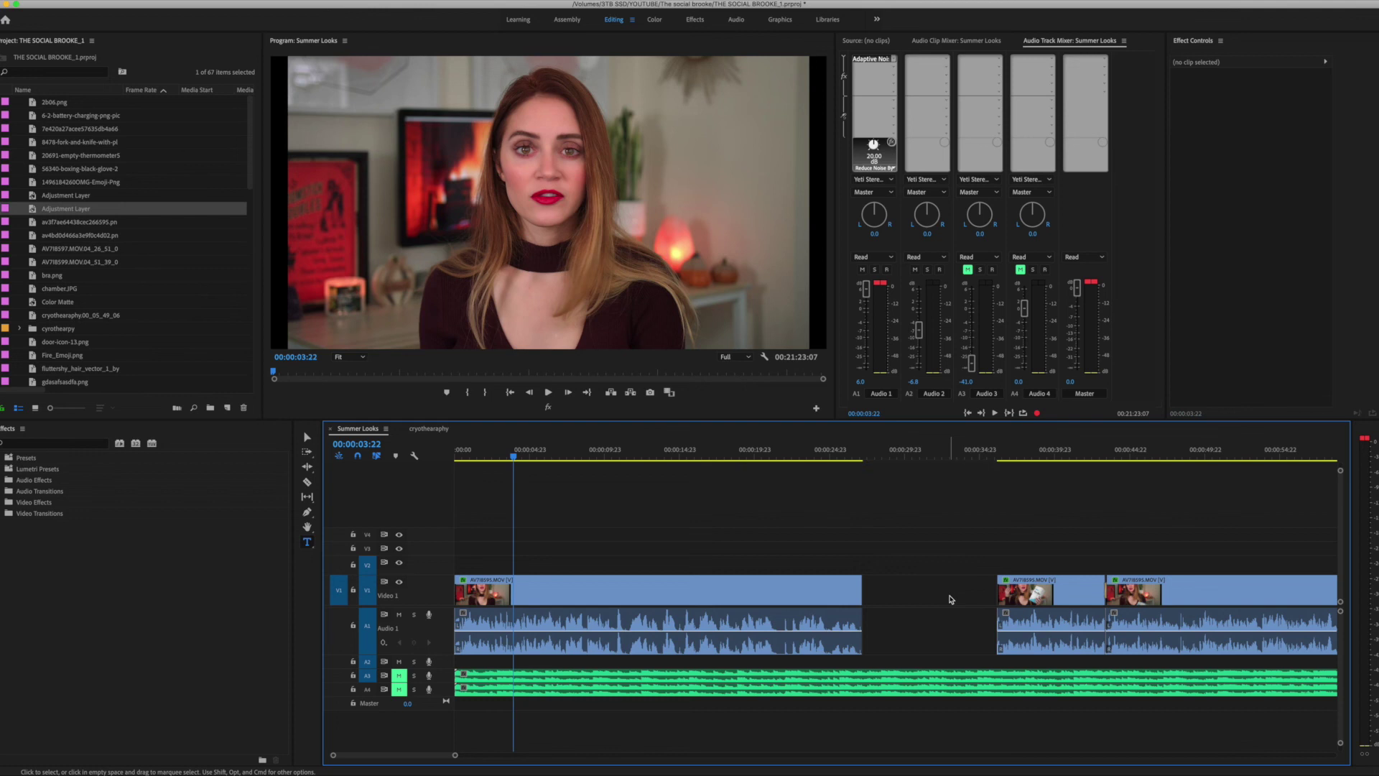
Step: Lock music tracks A3 and A4 and ripple delete the empty gap after the first clip
left_click(950, 599)
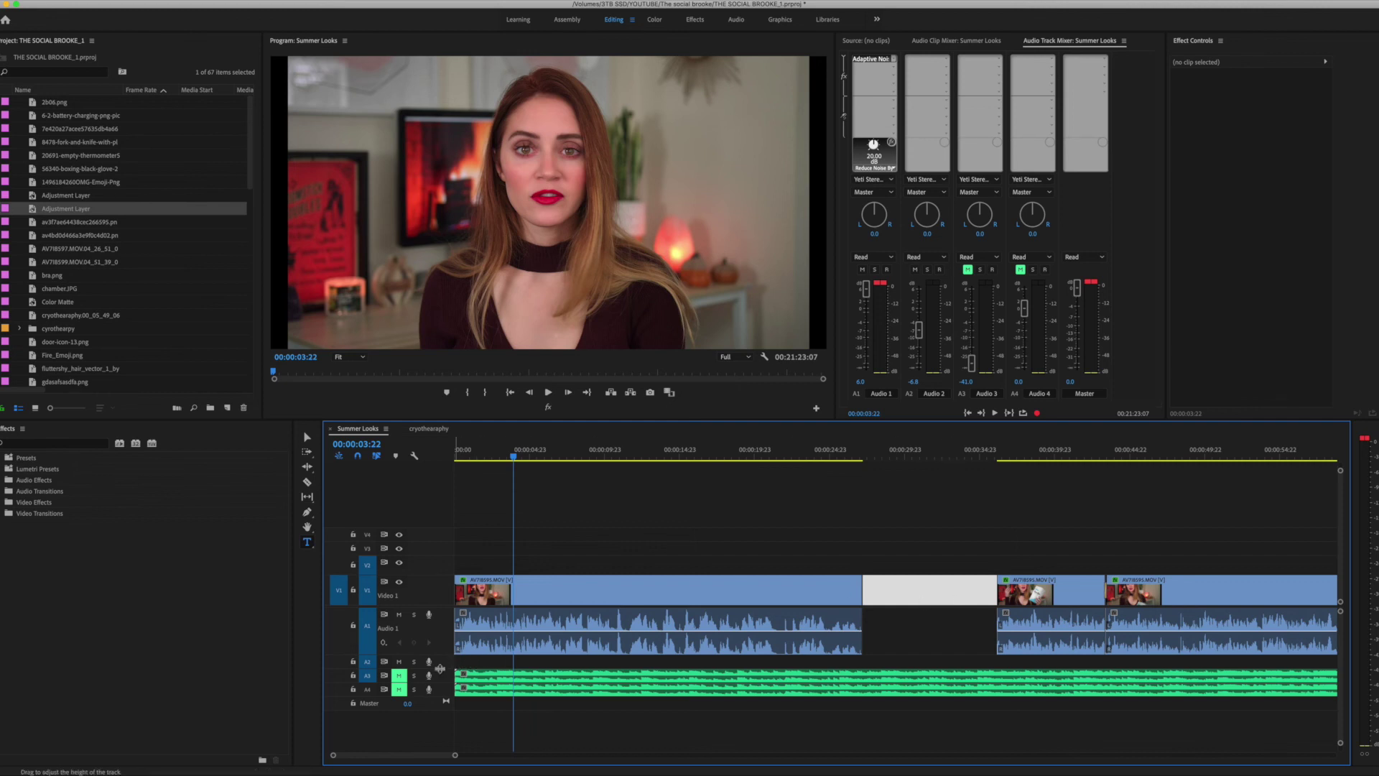
left_click(352, 675)
left_click(353, 689)
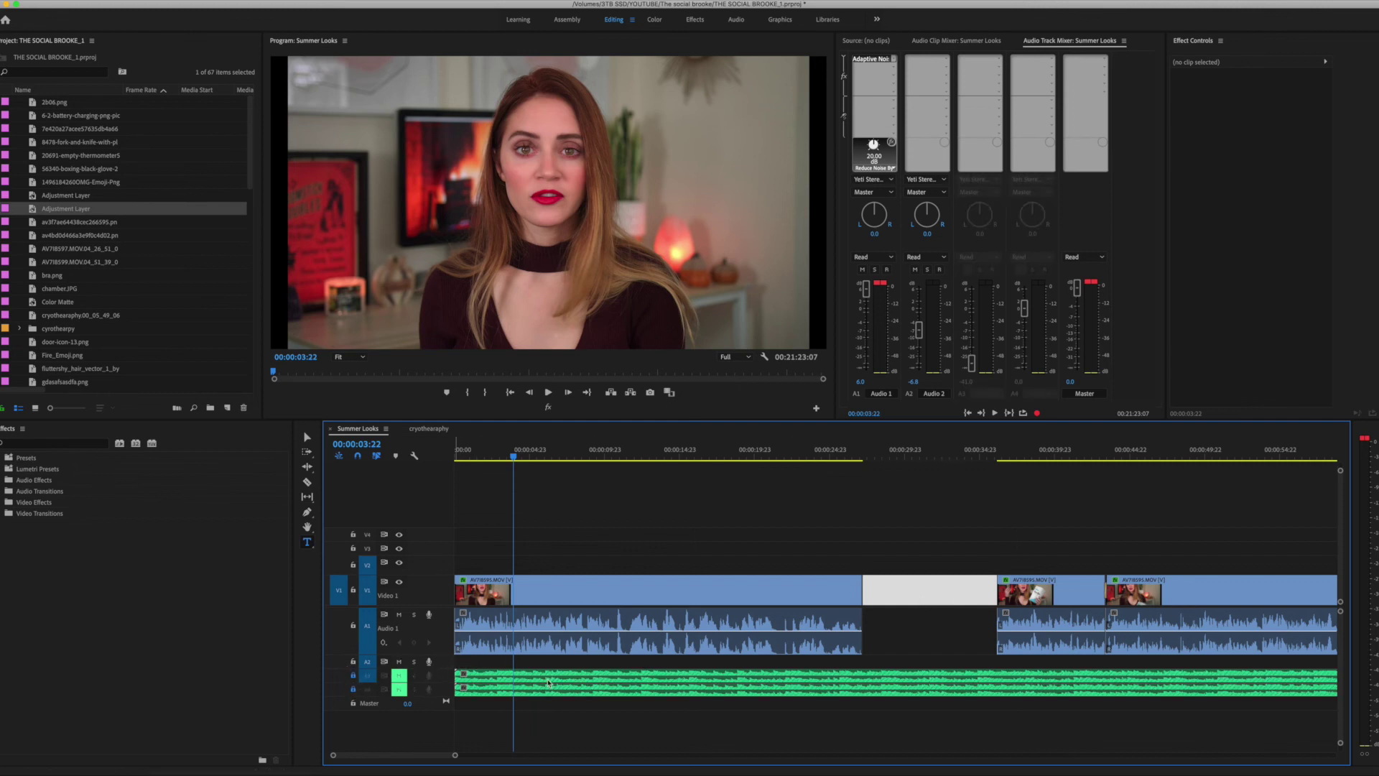
key("Delete")
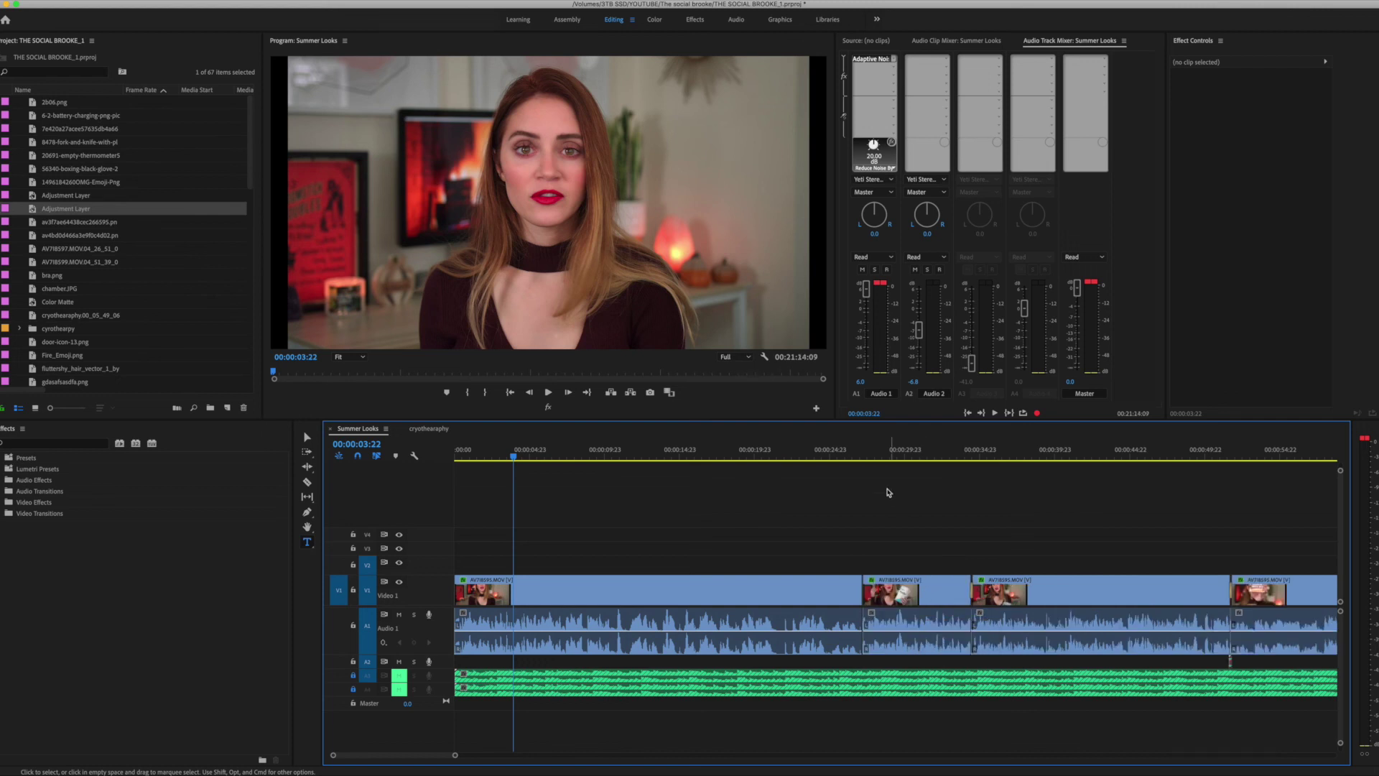
Step: Ripple delete the clip immediately after the first one so the following clips close up
left_click(902, 588)
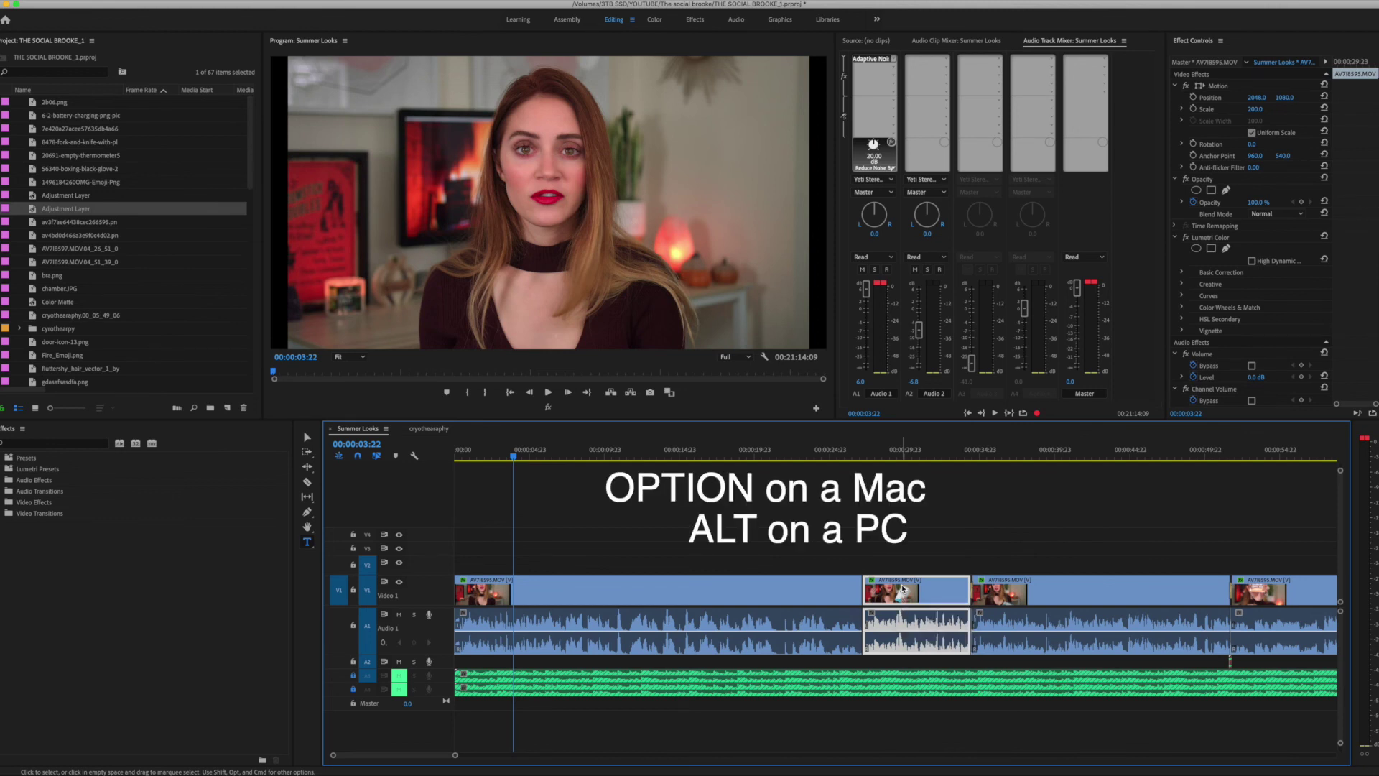
key("Down")
key("alt+Delete")
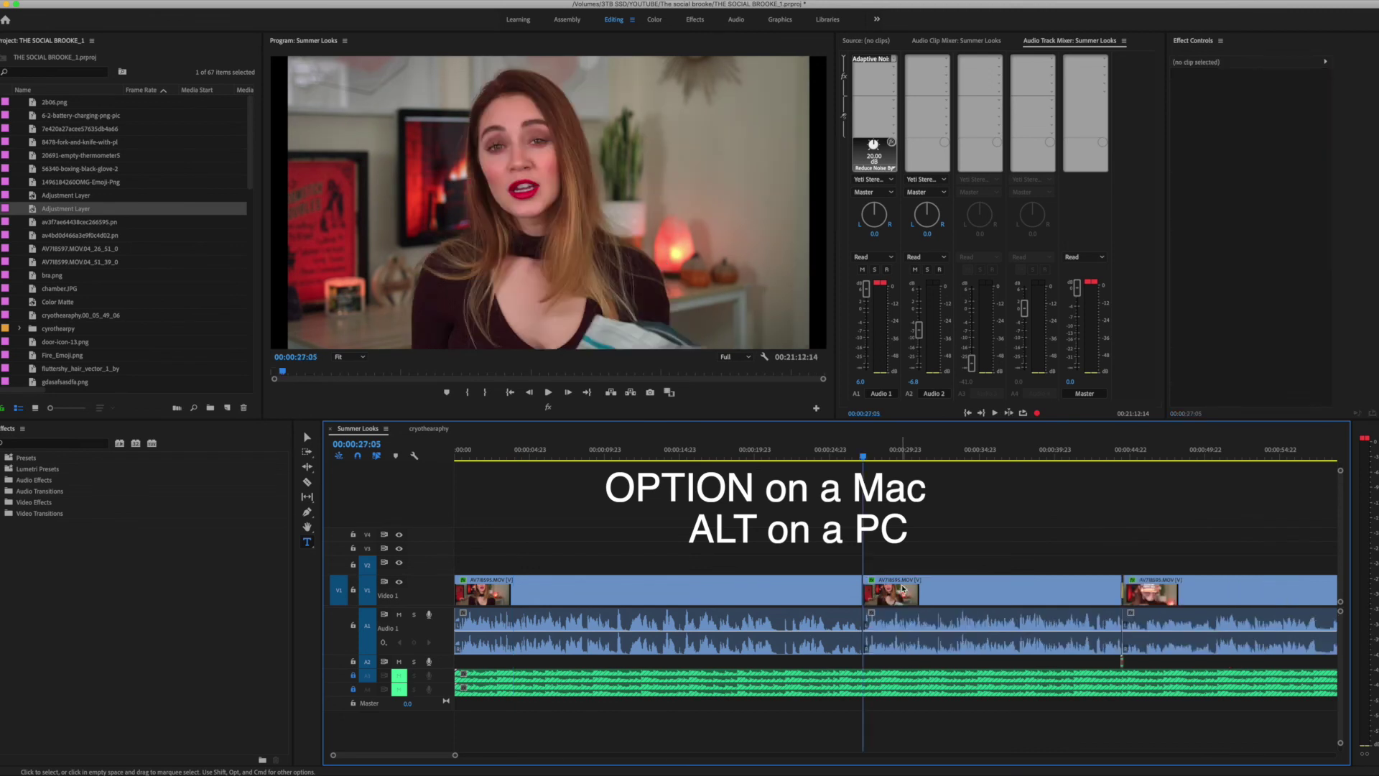